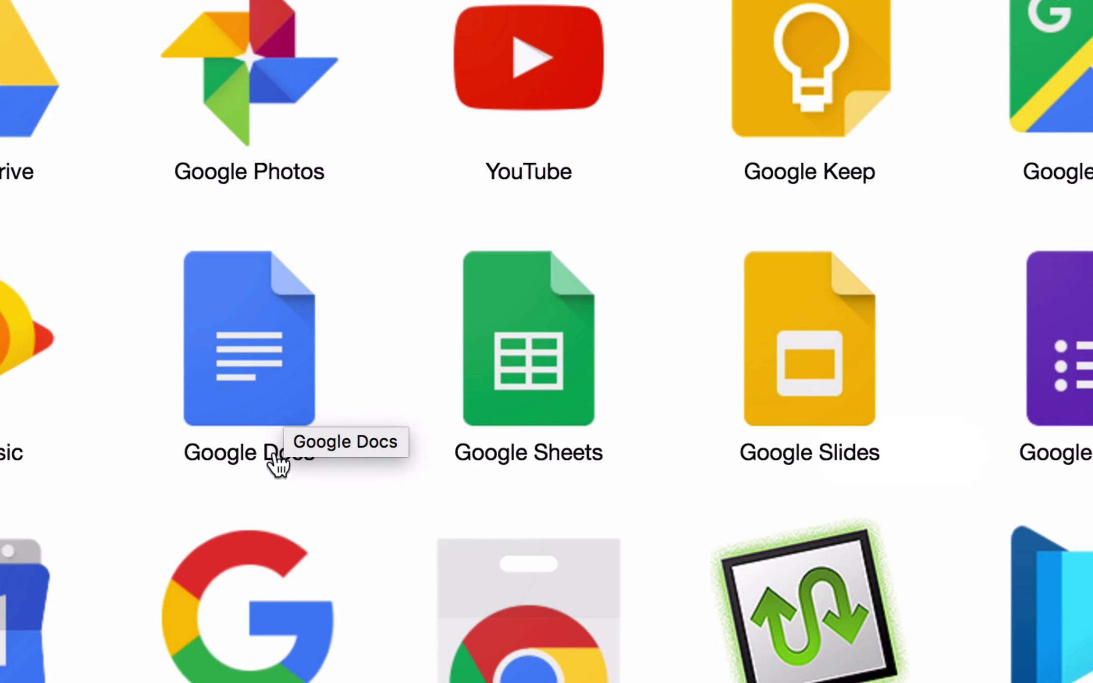
Launch Google Docs from the Chrome Apps page to reach its templates and recent documents
click(283, 397)
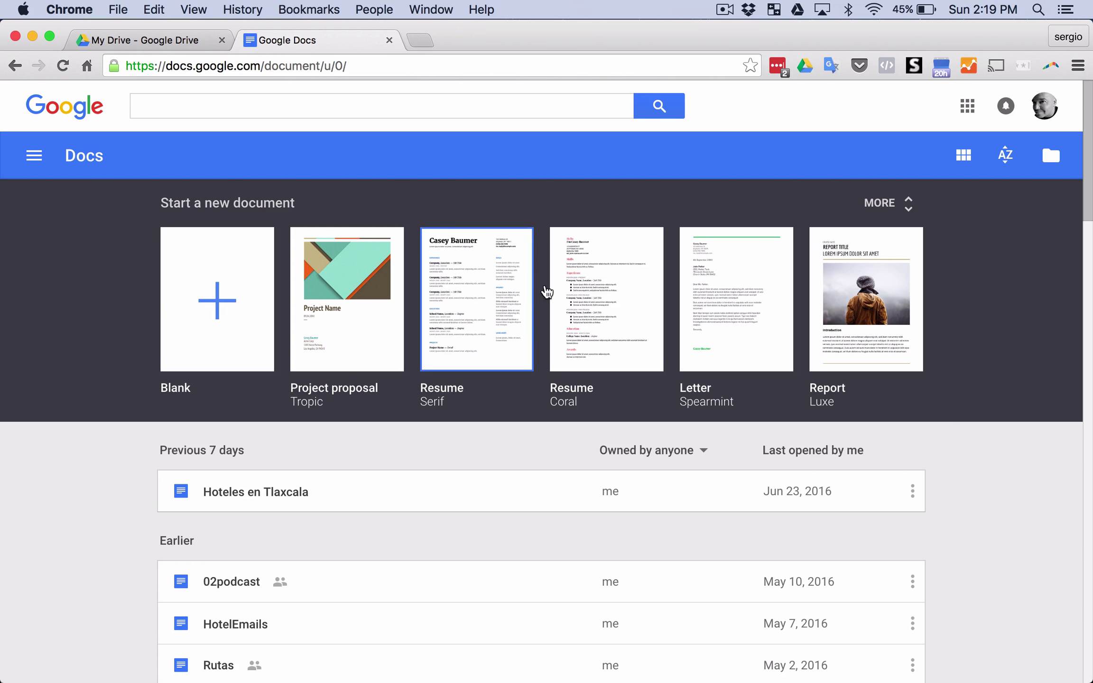
Start a blank document, type 'digital-editorial', and select that line
click(221, 292)
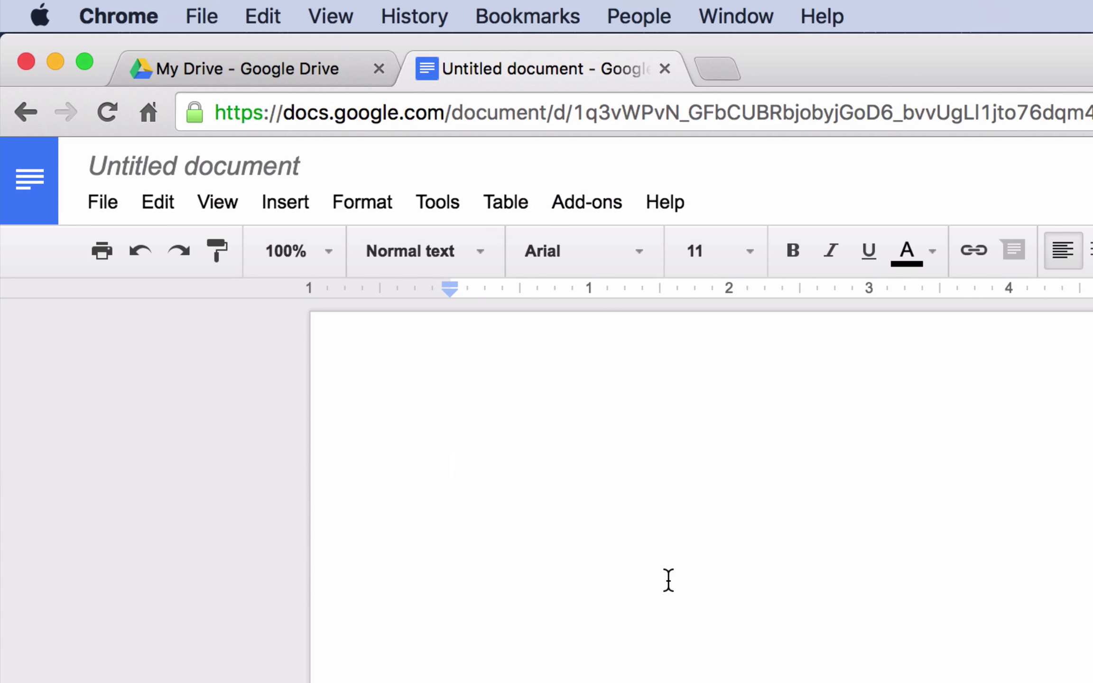
text(digital-editoria)
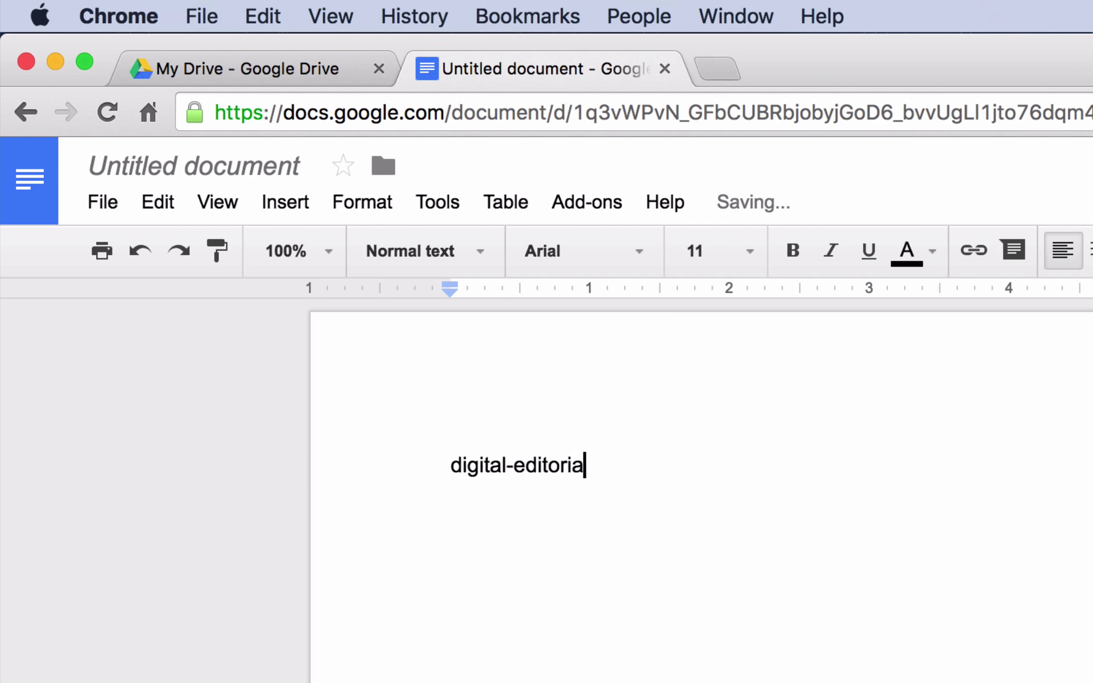
text(l)
drag(590, 467, 404, 468)
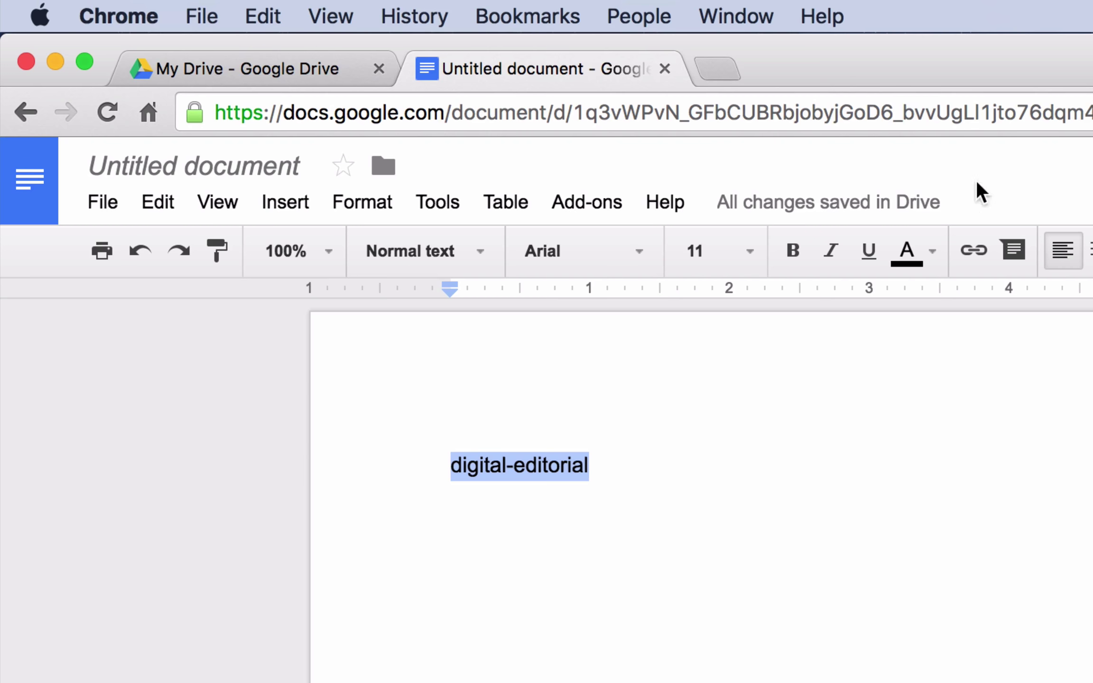
Format the line centered, gold-yellow, Syncopate at size 24, then go back to the apps page
click(853, 195)
click(703, 196)
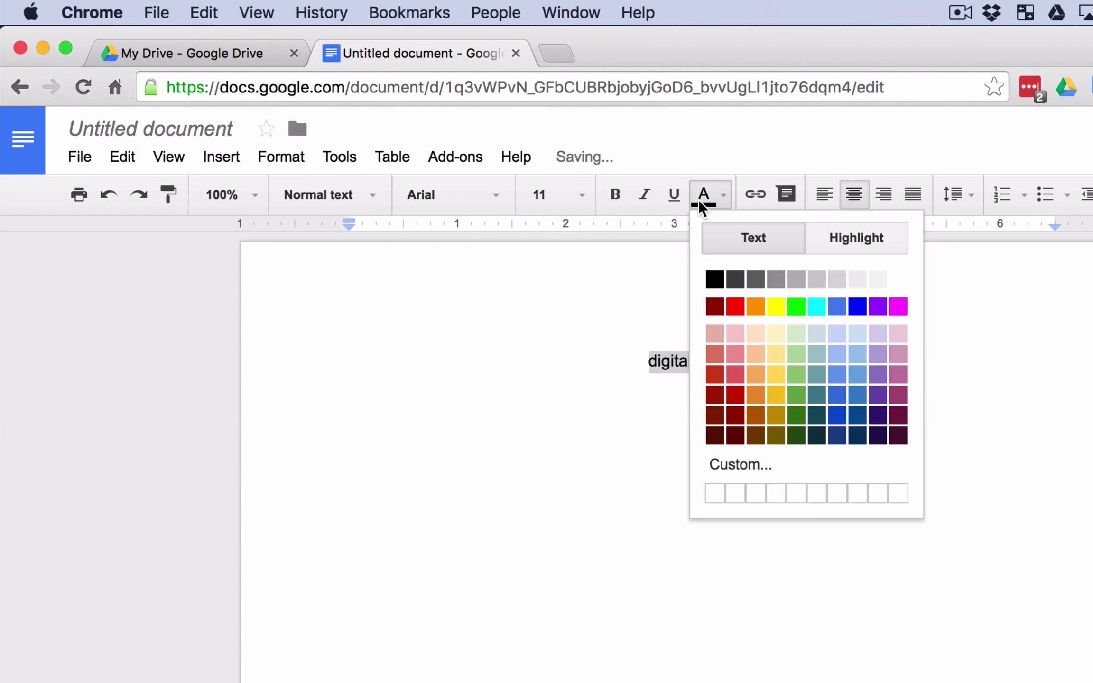
click(775, 393)
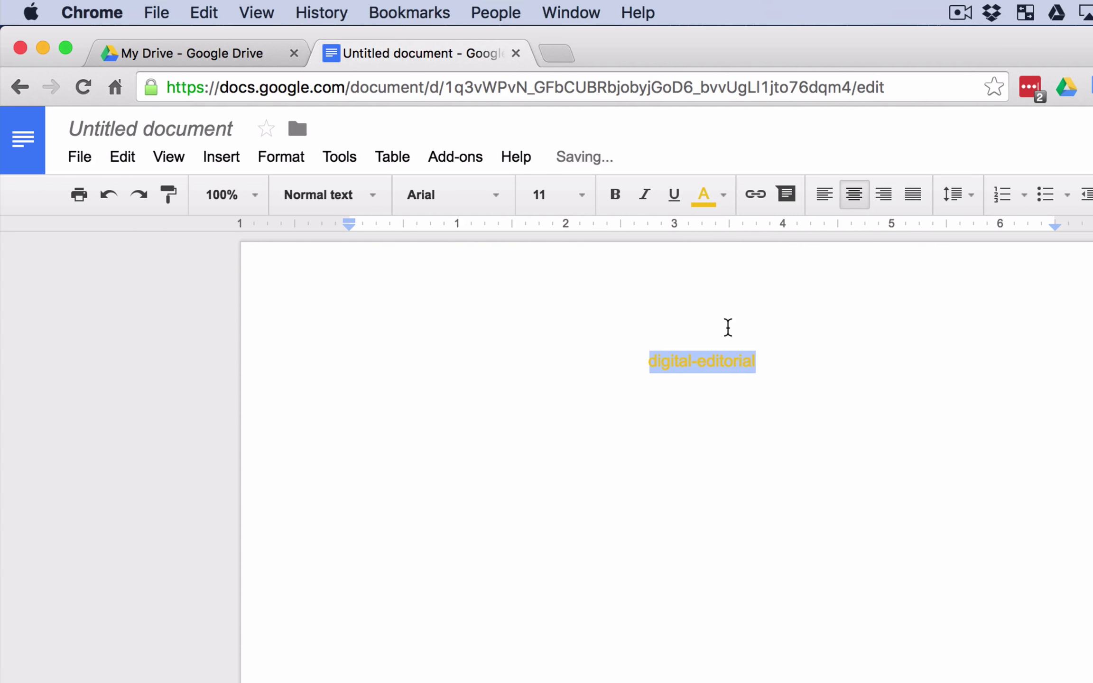
click(471, 193)
click(516, 294)
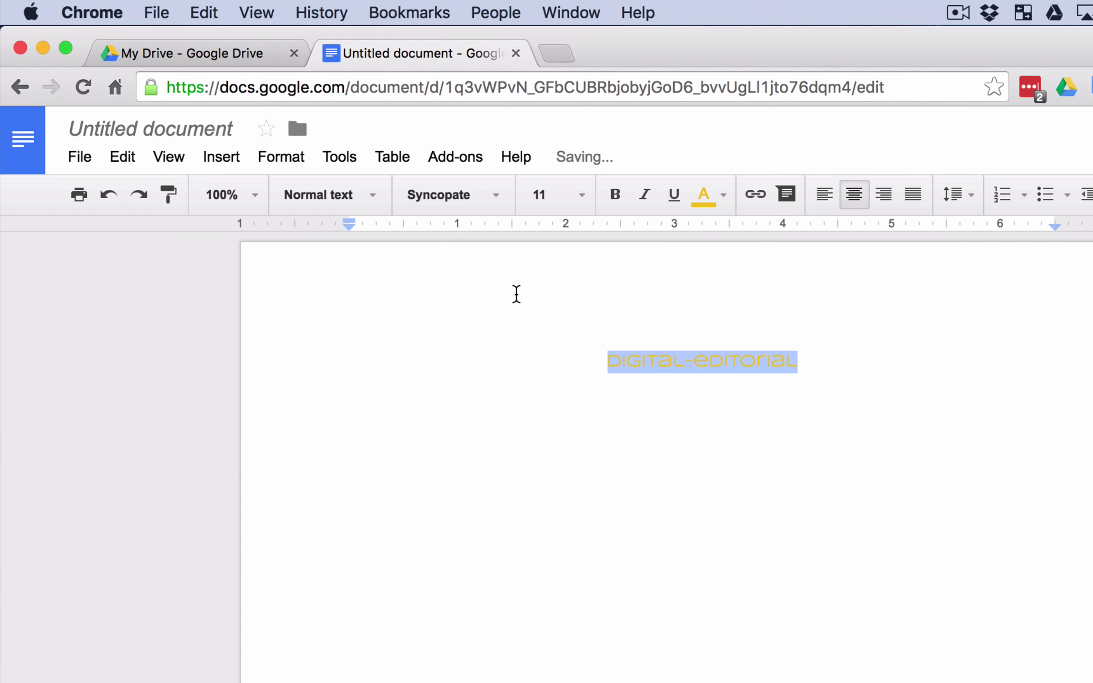
click(574, 196)
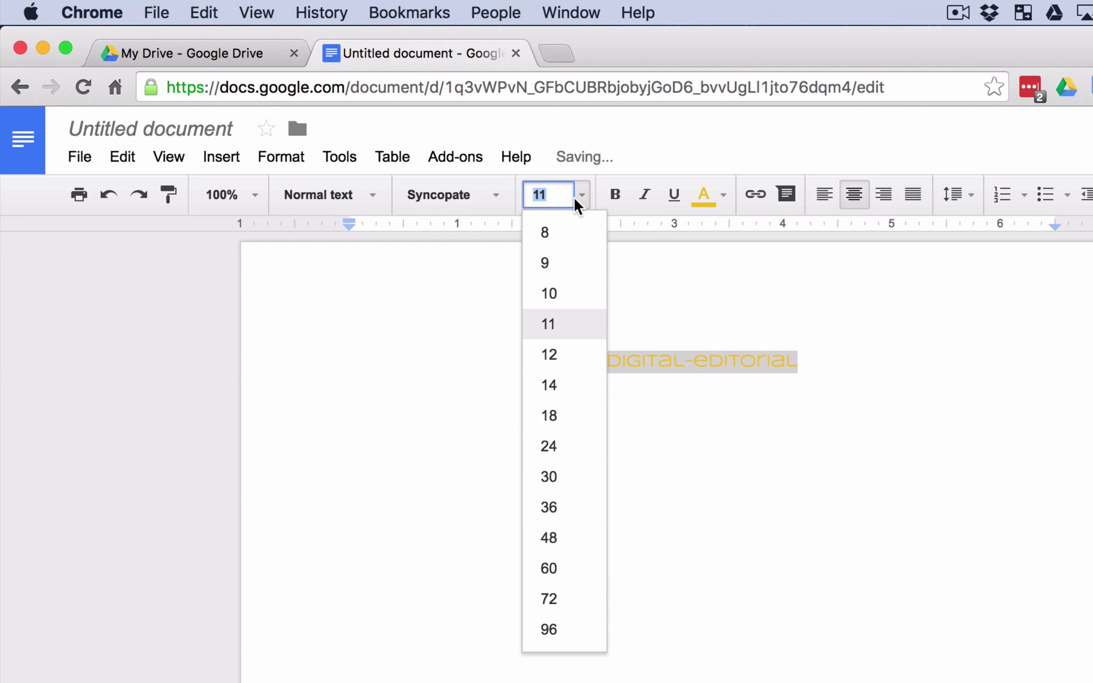
click(551, 441)
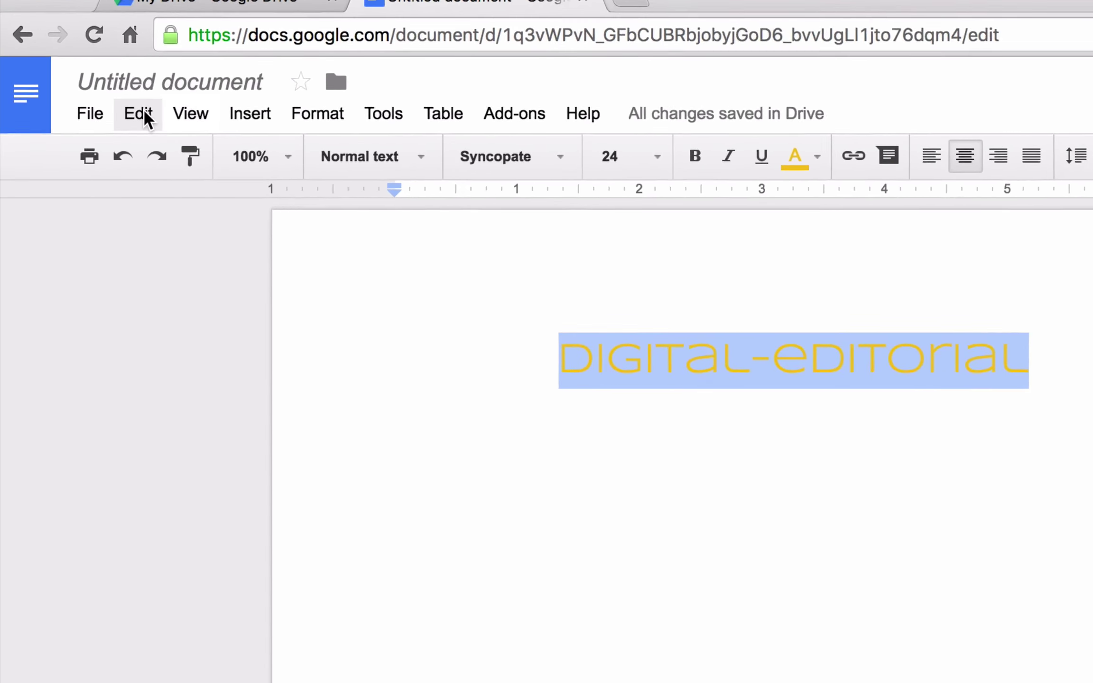
click(143, 112)
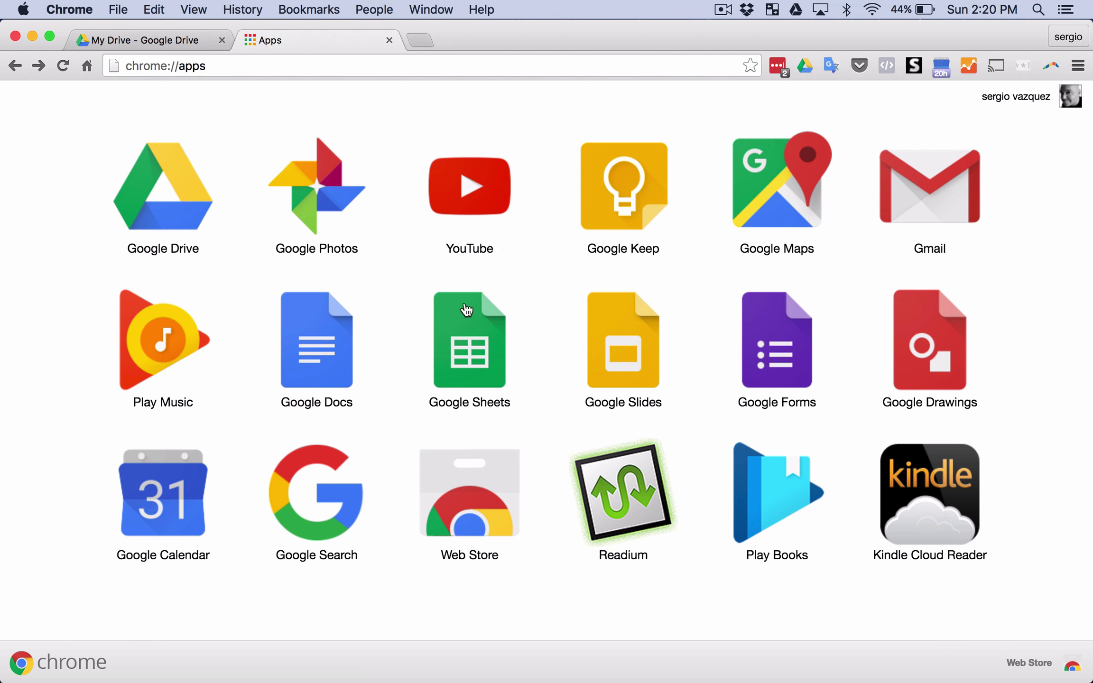
Create a blank Google Sheets spreadsheet and enter 2000 in A1
click(492, 370)
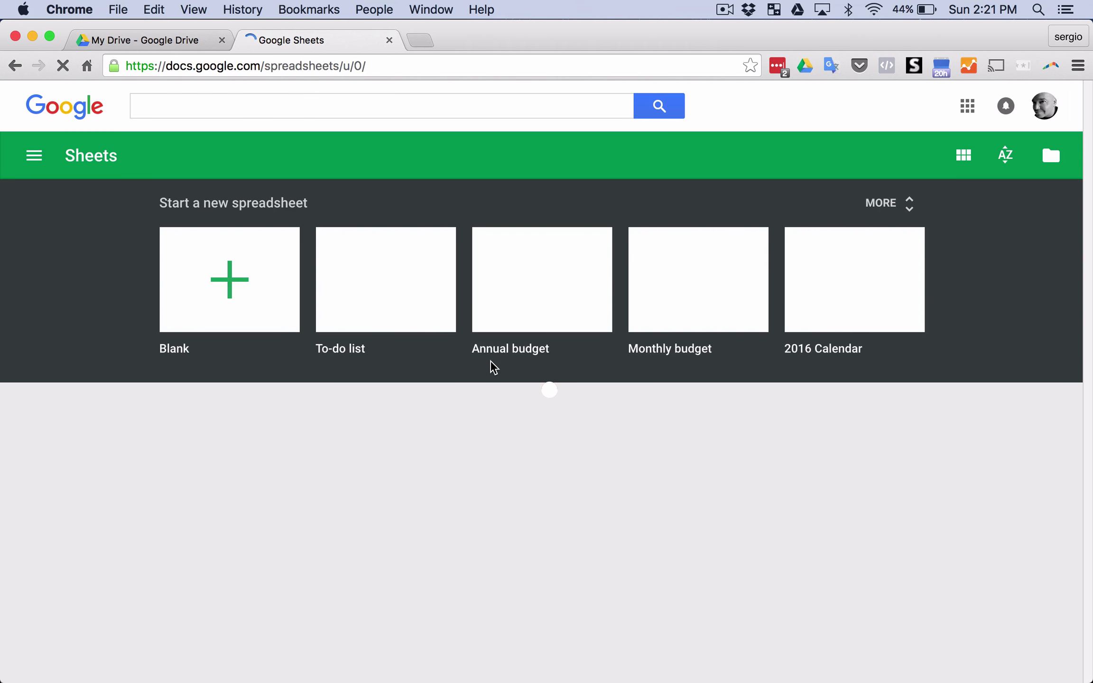
click(248, 268)
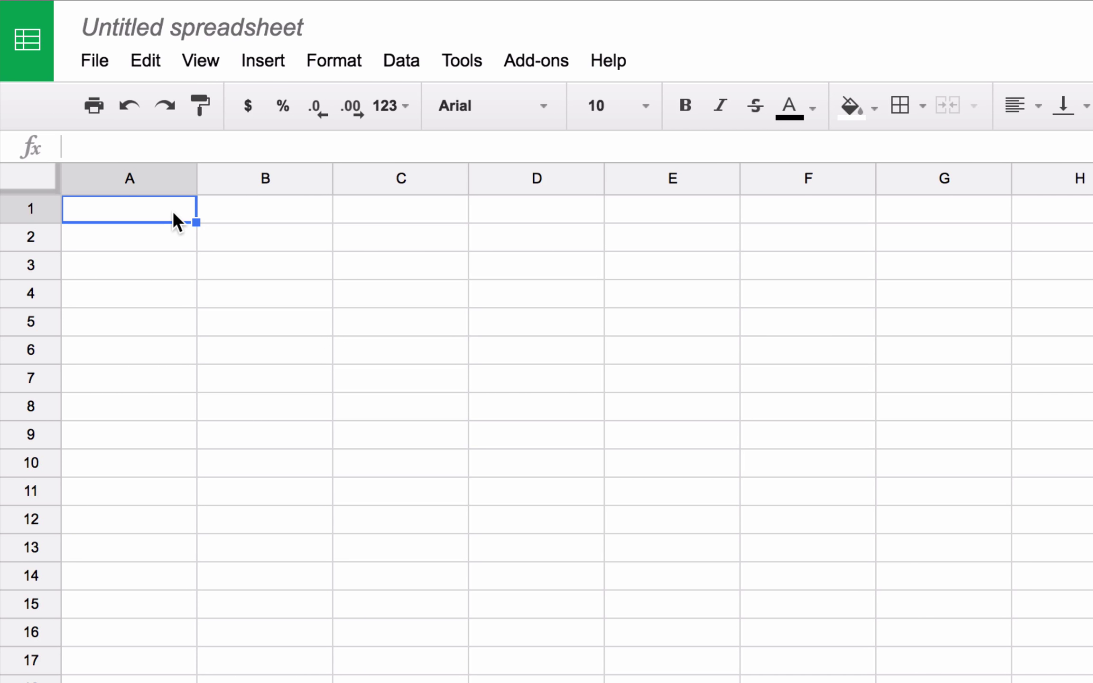
text(00)
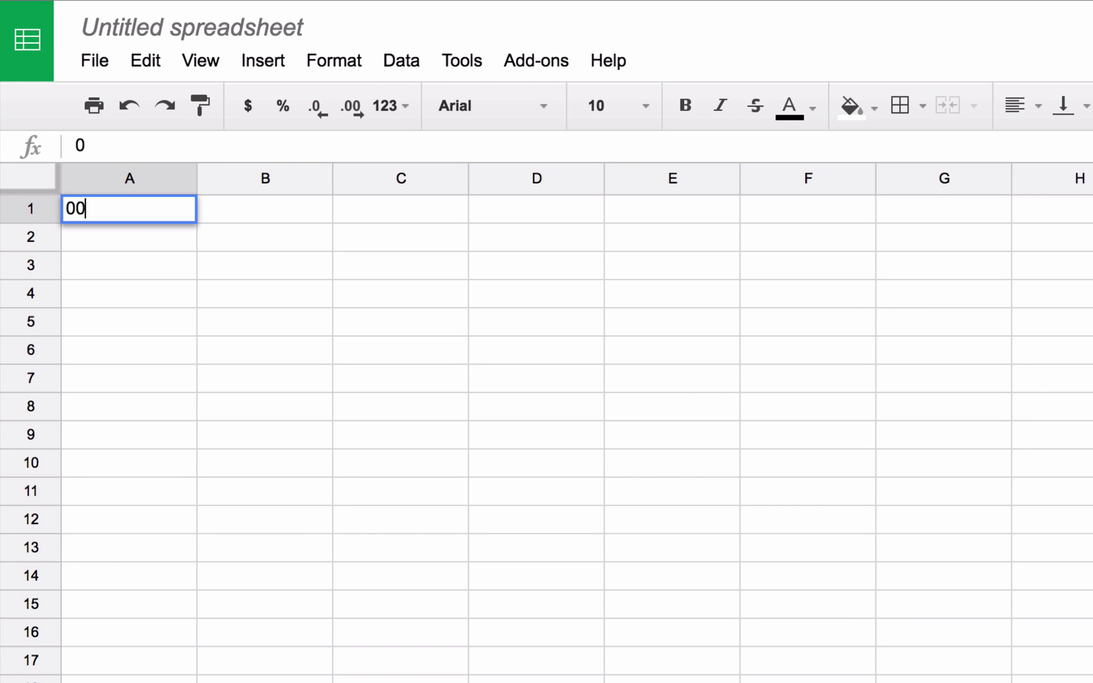
text(0)
key(BackSpace)
key(BackSpace)
key(BackSpace)
text(2)
text(000)
key(Return)
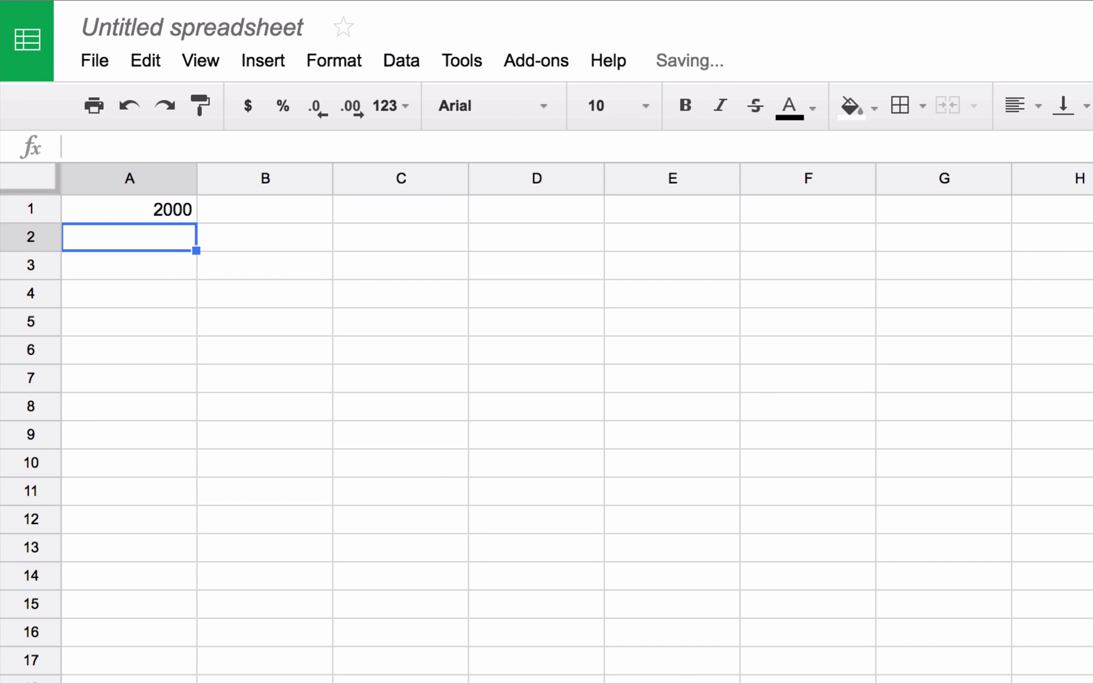
Enter 1000 in A2 and select the range A1:A2
text(1000)
key(Return)
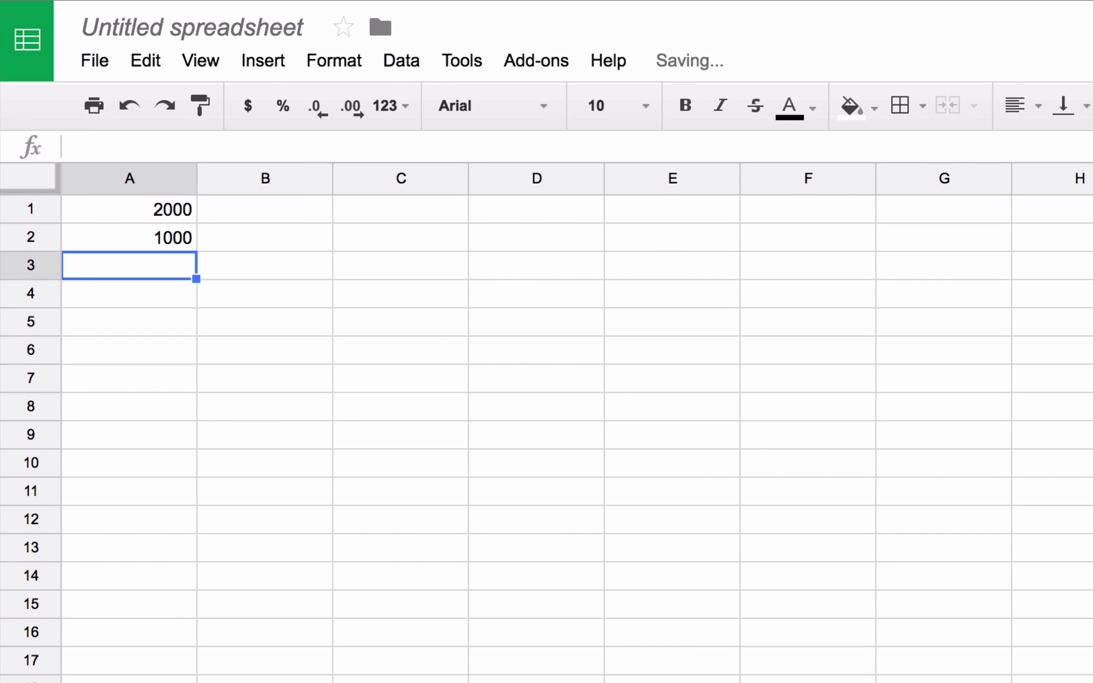
key(Up)
key(Up)
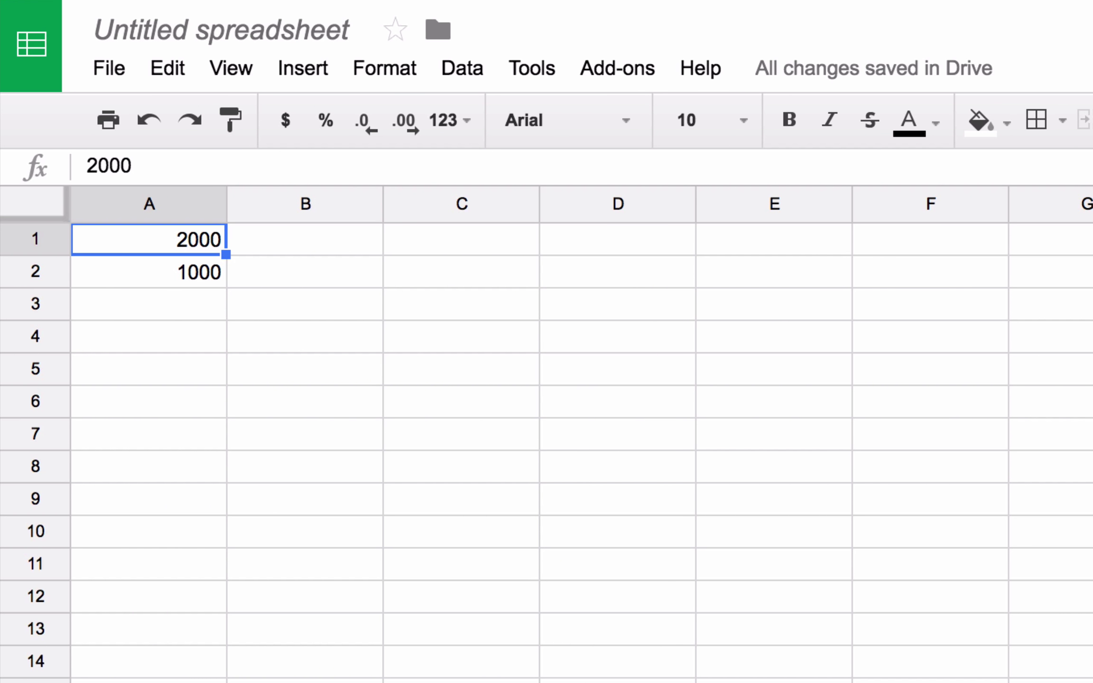
key(shift+Down)
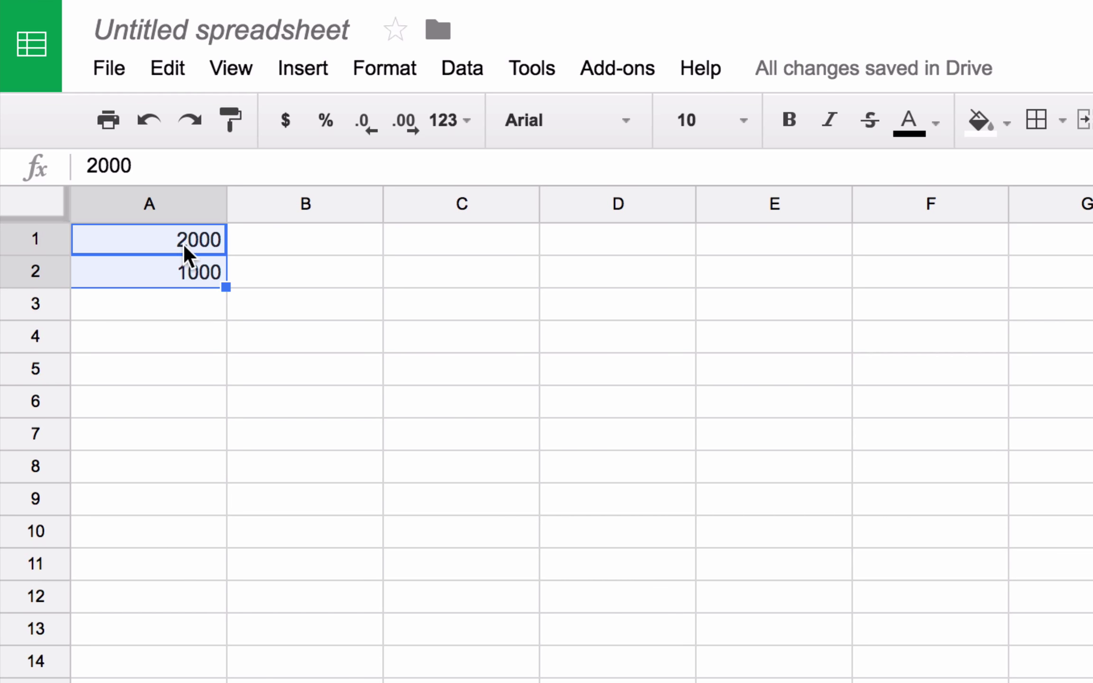
Insert a SUM of A1:A2 in A3, then change A2 to 2000 so the total reads 4000
click(851, 119)
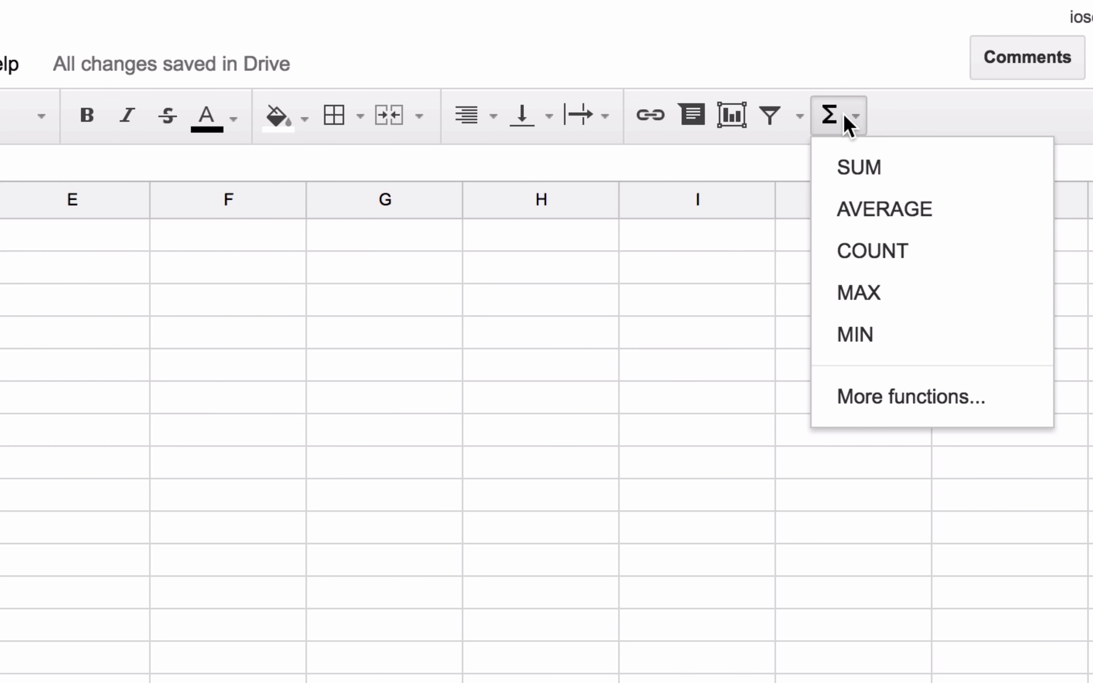
click(854, 171)
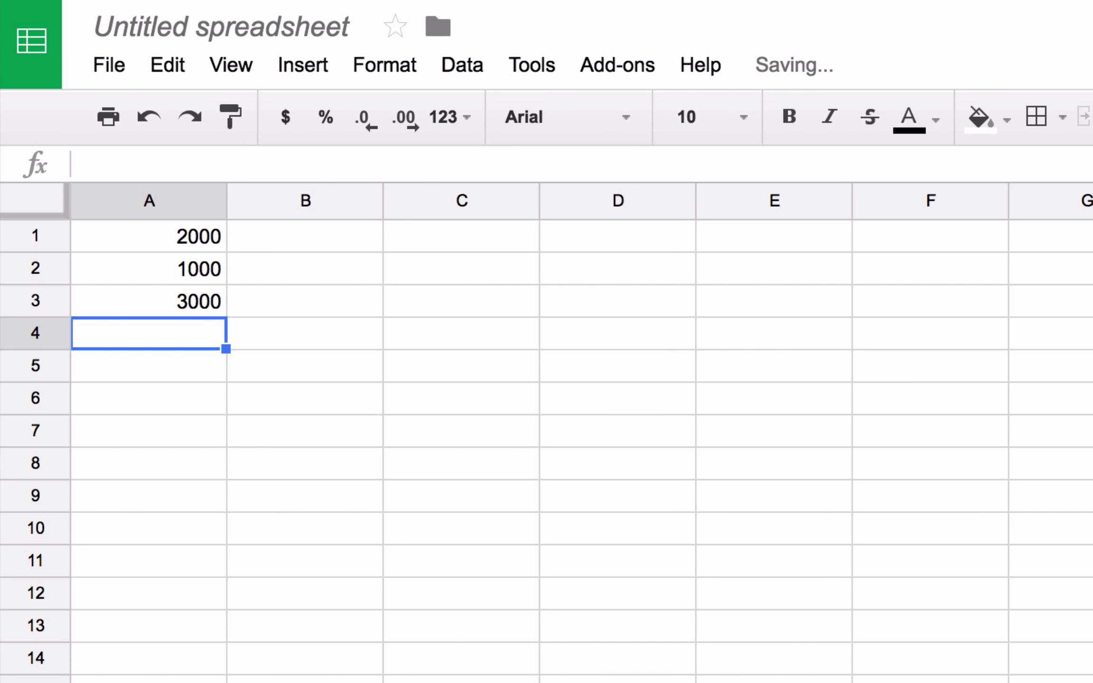
click(148, 300)
click(149, 268)
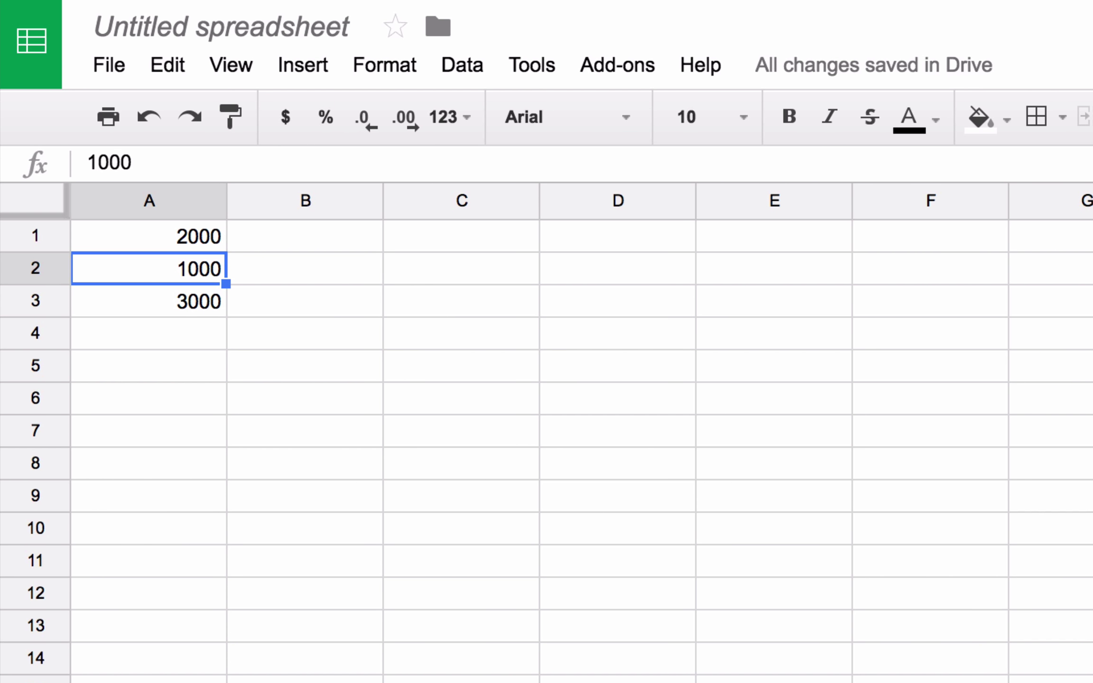
text(200)
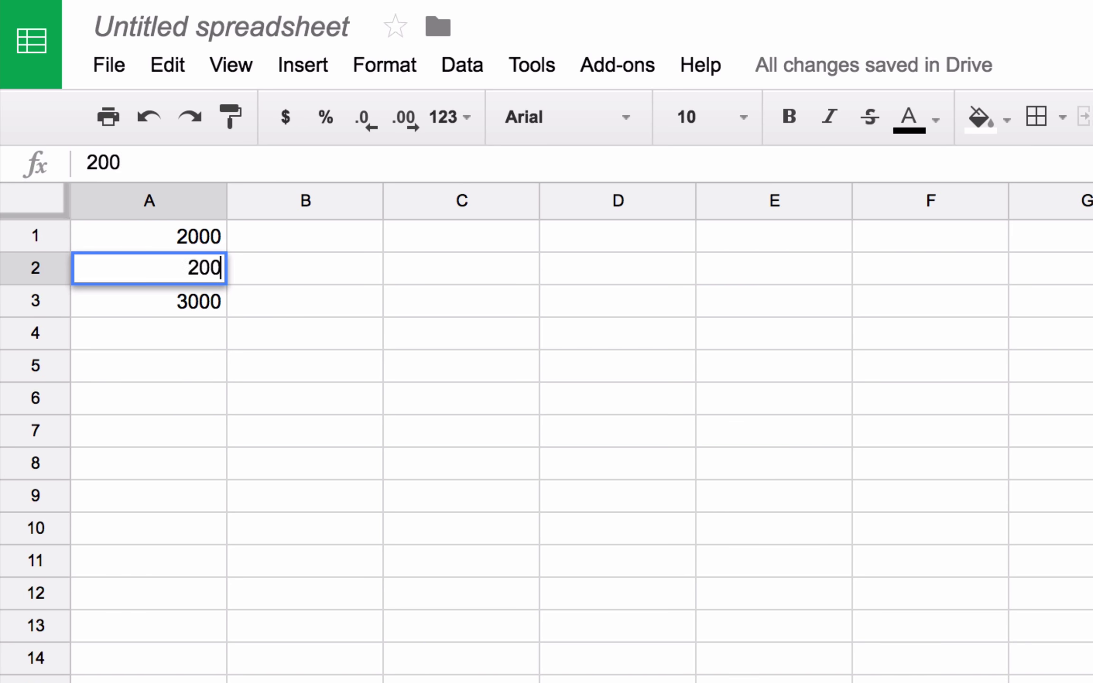
text(0)
key(Return)
click(149, 268)
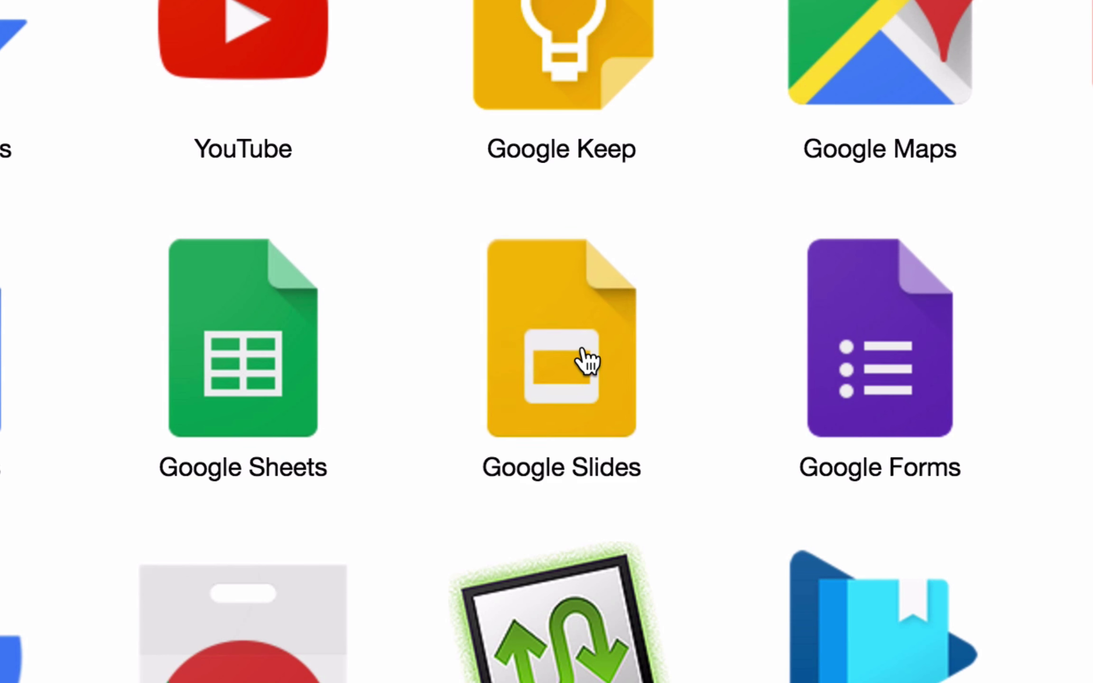
Open Google Slides and create a presentation from the Photo album template
click(583, 350)
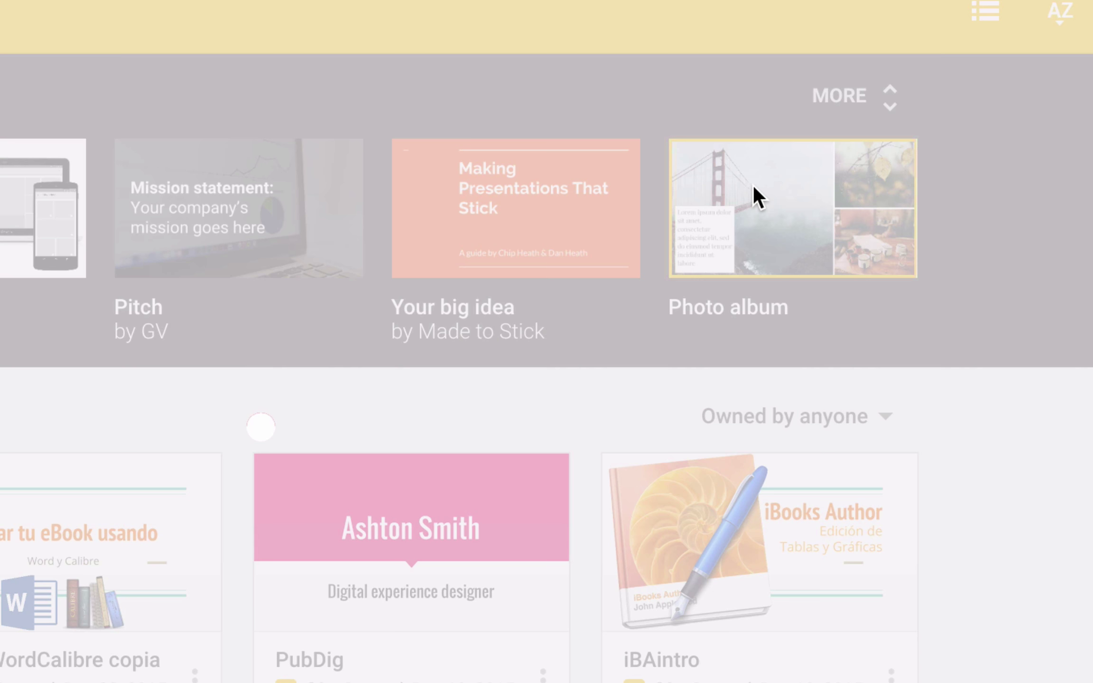
click(754, 188)
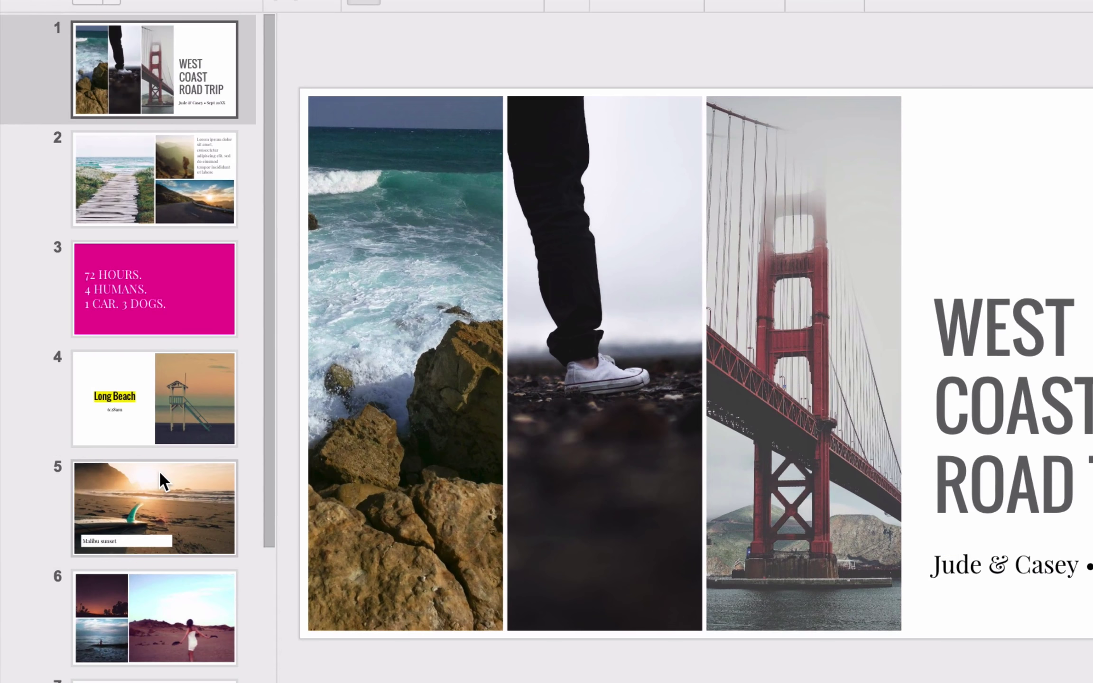
Browse through slides 3 and 4 to reach the Malibu sunset slide
scroll(162, 474, down, 5)
scroll(159, 471, up, 4)
scroll(159, 470, down, 3)
click(167, 187)
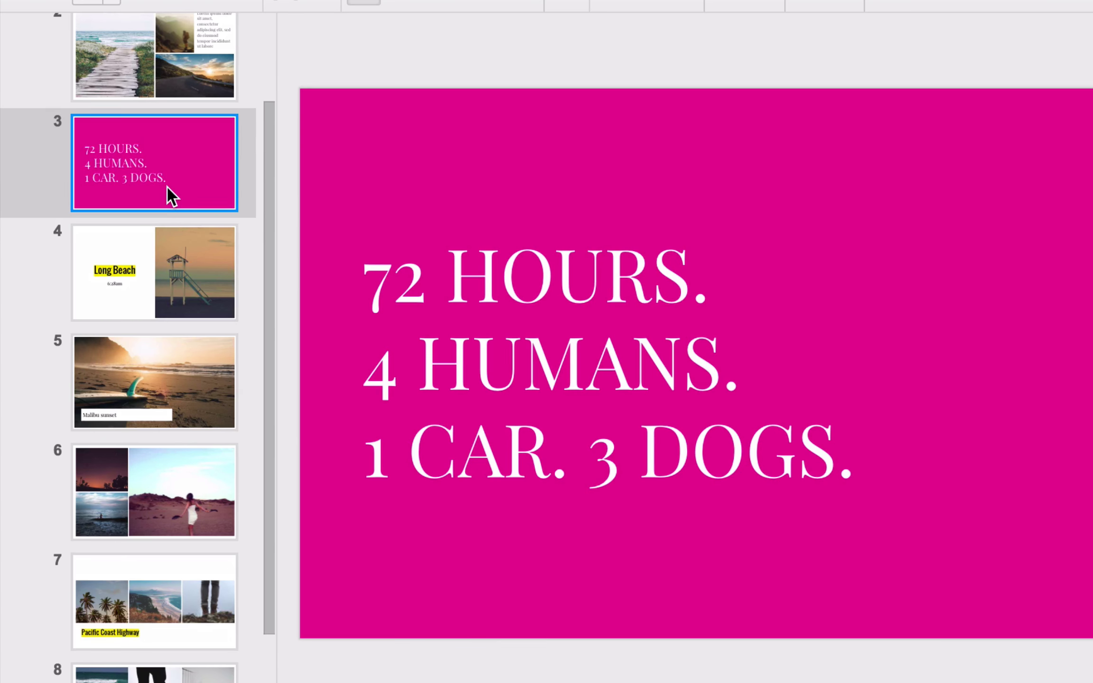
click(181, 284)
click(167, 366)
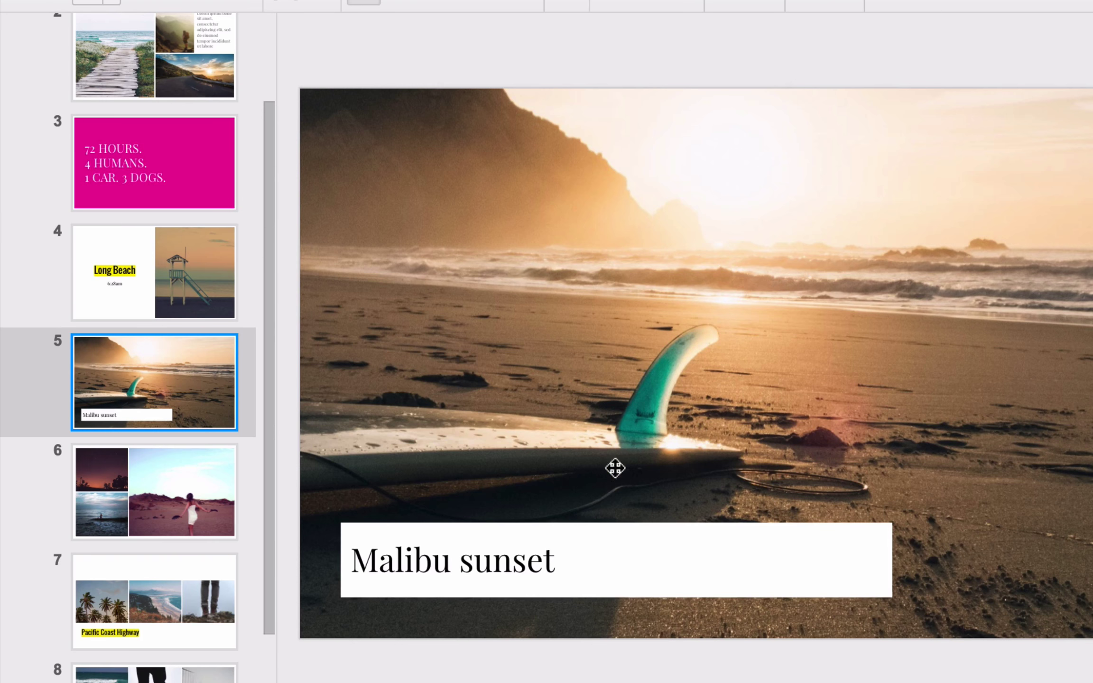
Replace the 'Malibu sunset' caption with 'Google Docs' and select the beach photo
triple_click(530, 555)
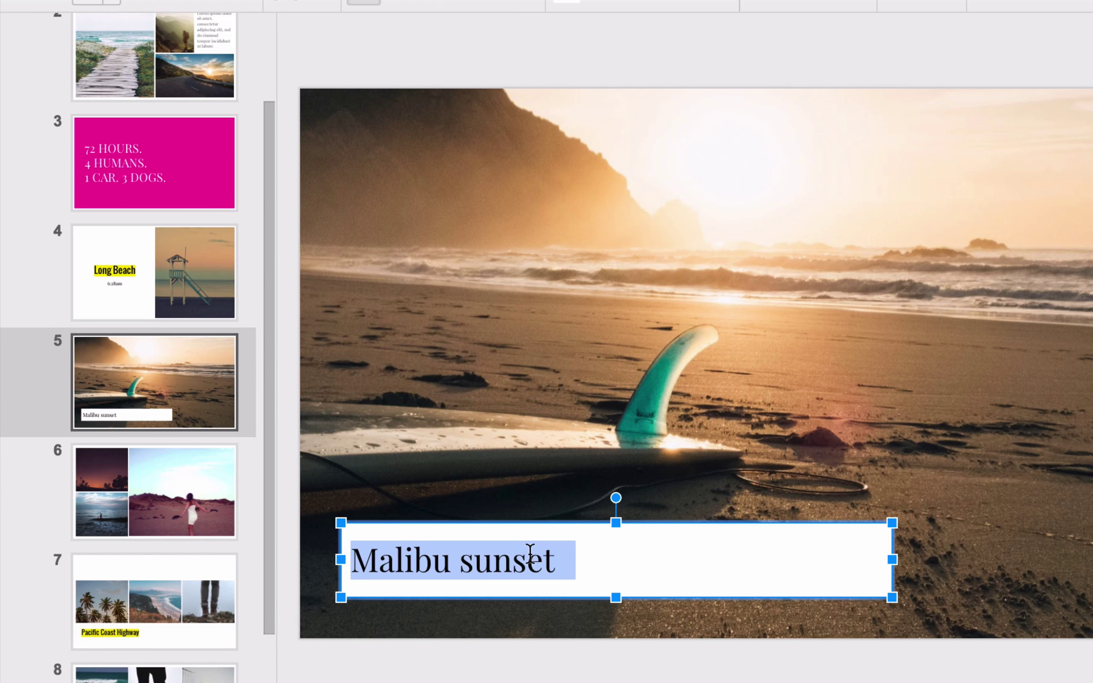
text(Google Do)
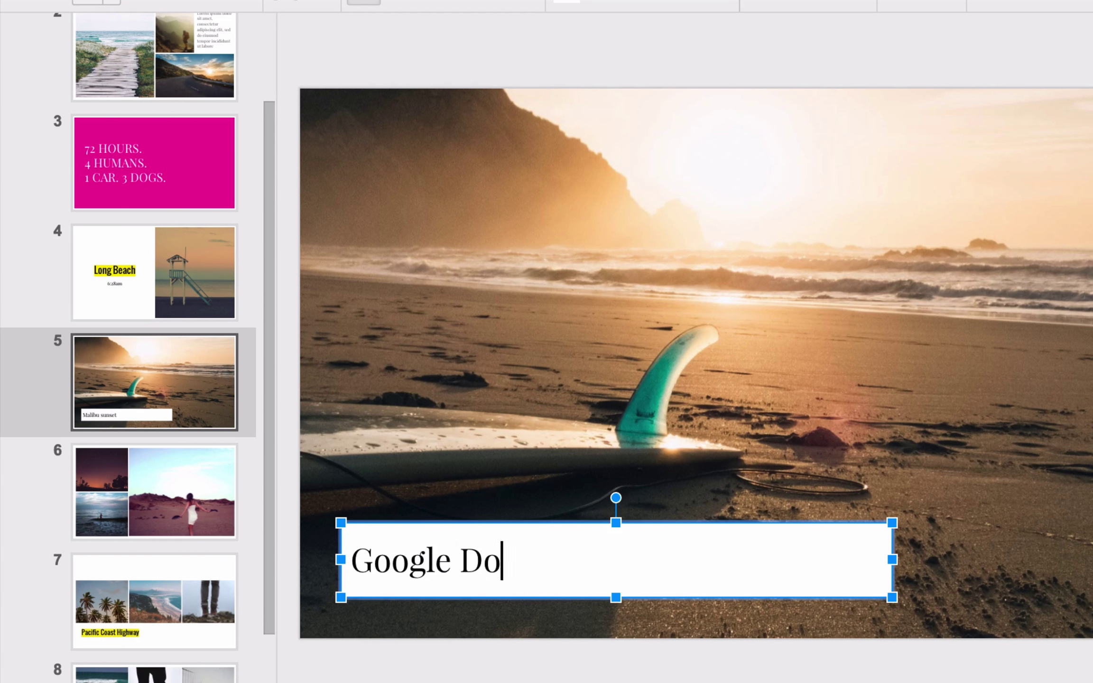
text(vs)
key(BackSpace)
key(BackSpace)
text(cs)
click(563, 444)
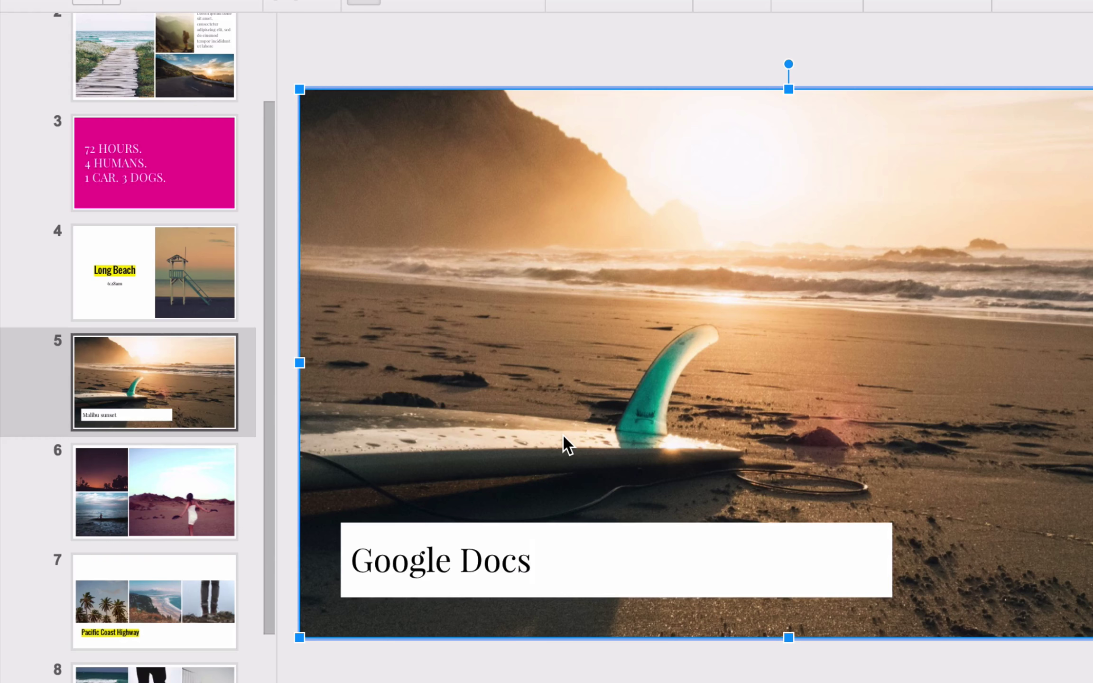
double_click(827, 219)
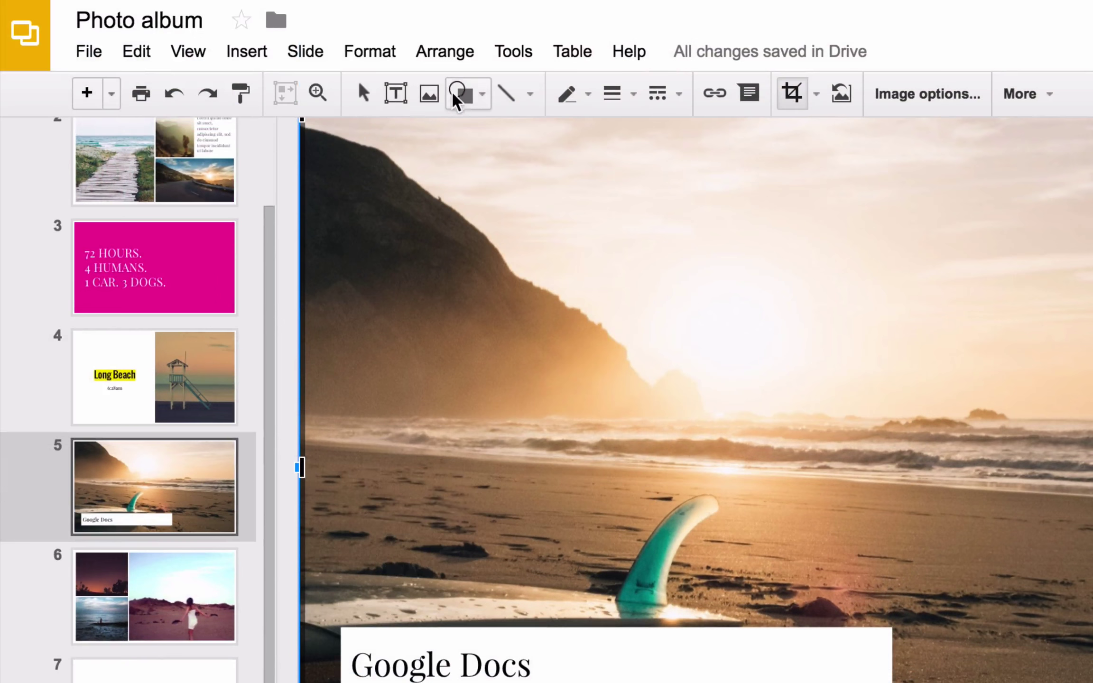
Open the Insert image options and look through the Snapshot, By URL and Upload tabs
click(428, 95)
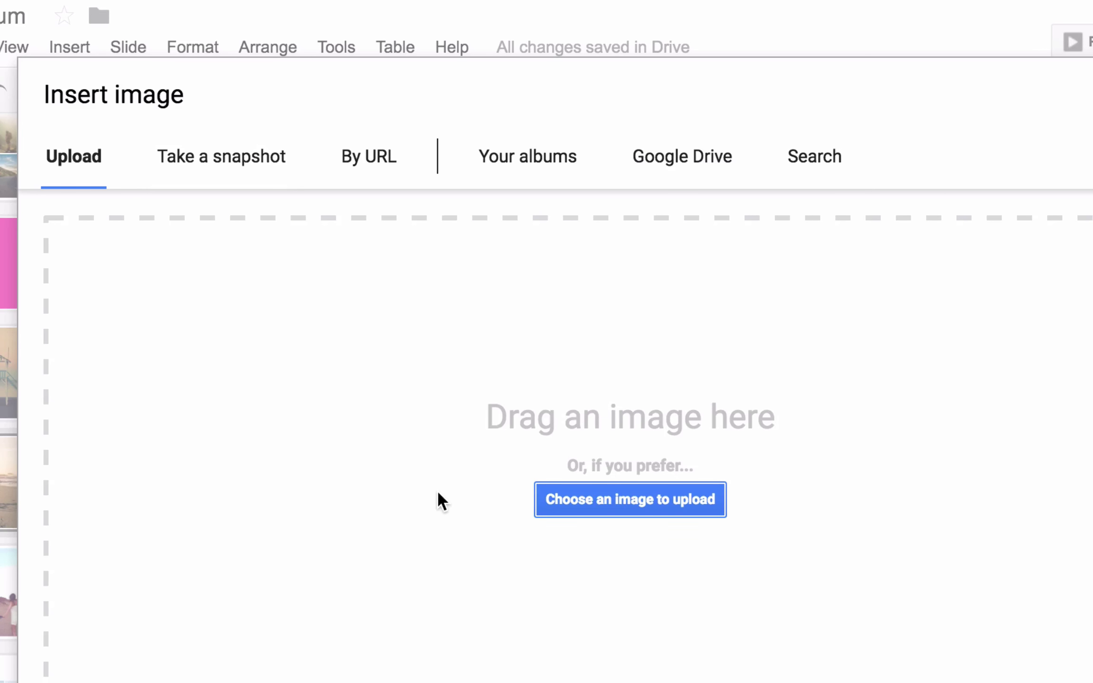
click(252, 159)
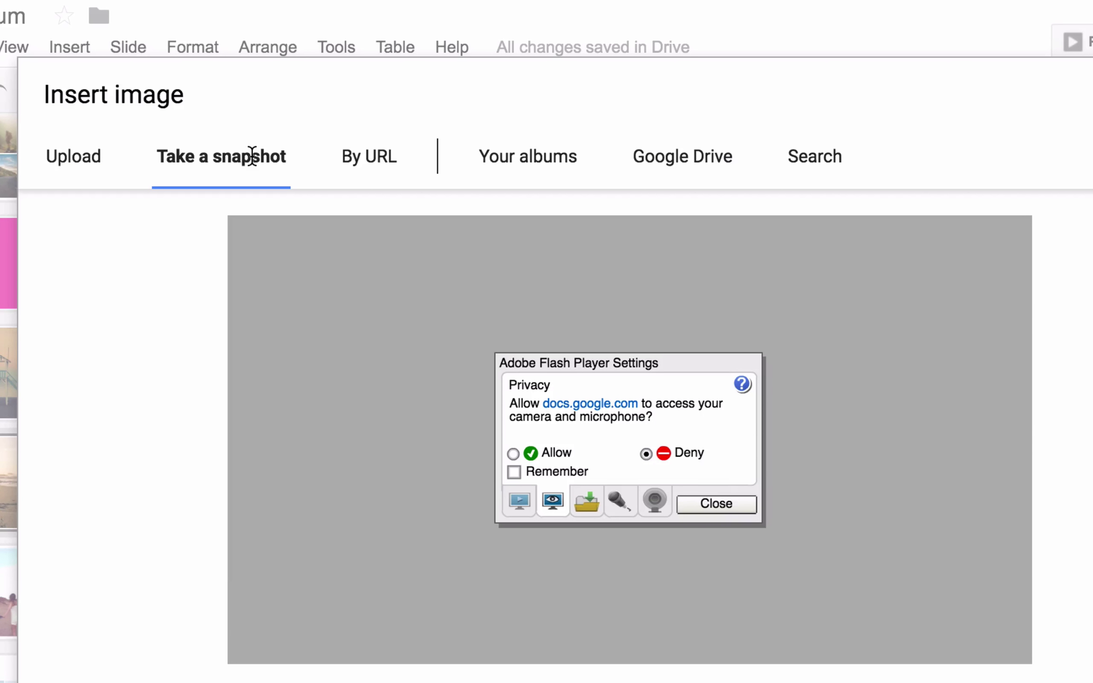
click(375, 159)
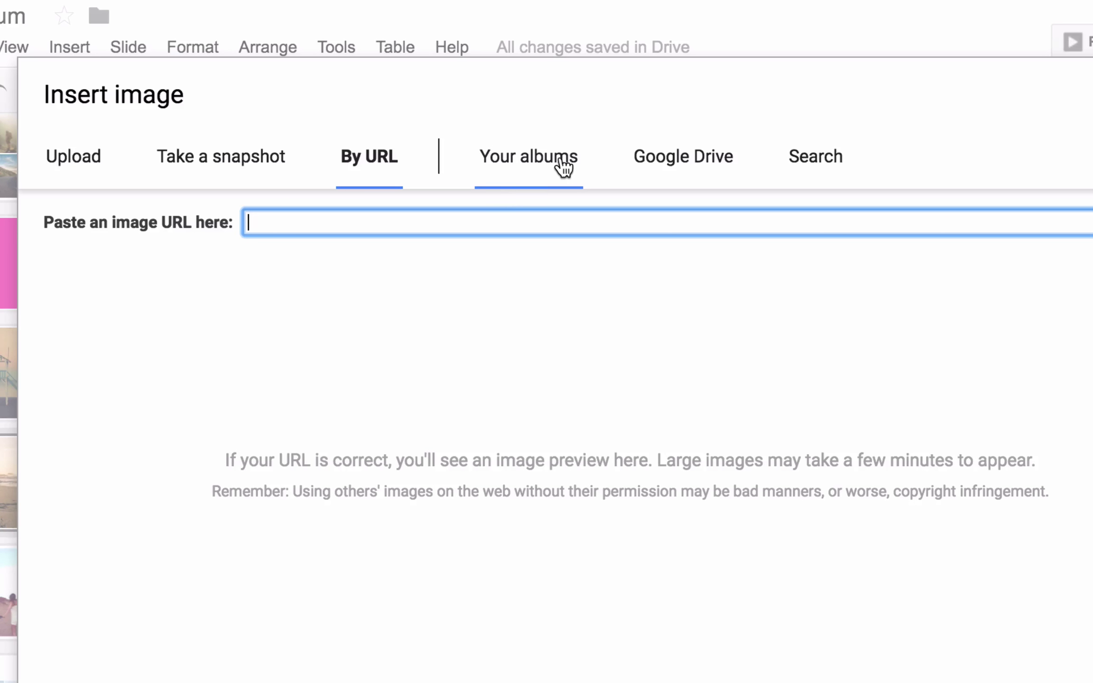
click(64, 157)
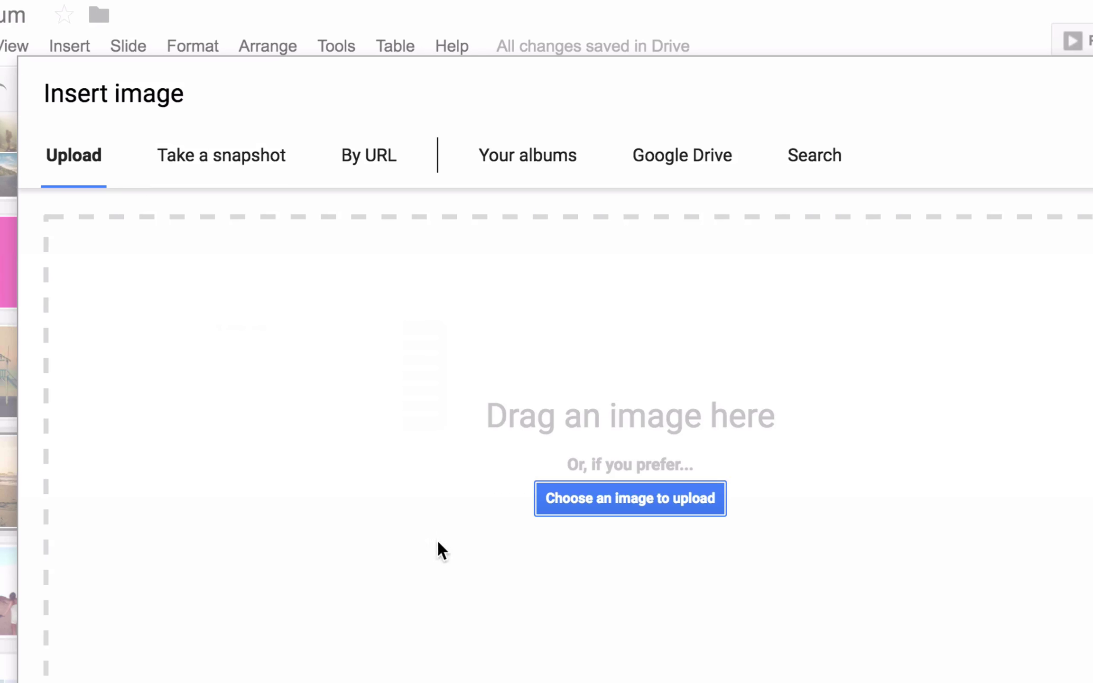
Upload the mail-settings screenshot from the 080 folder and move it to the slide's upper left
key(super+Tab)
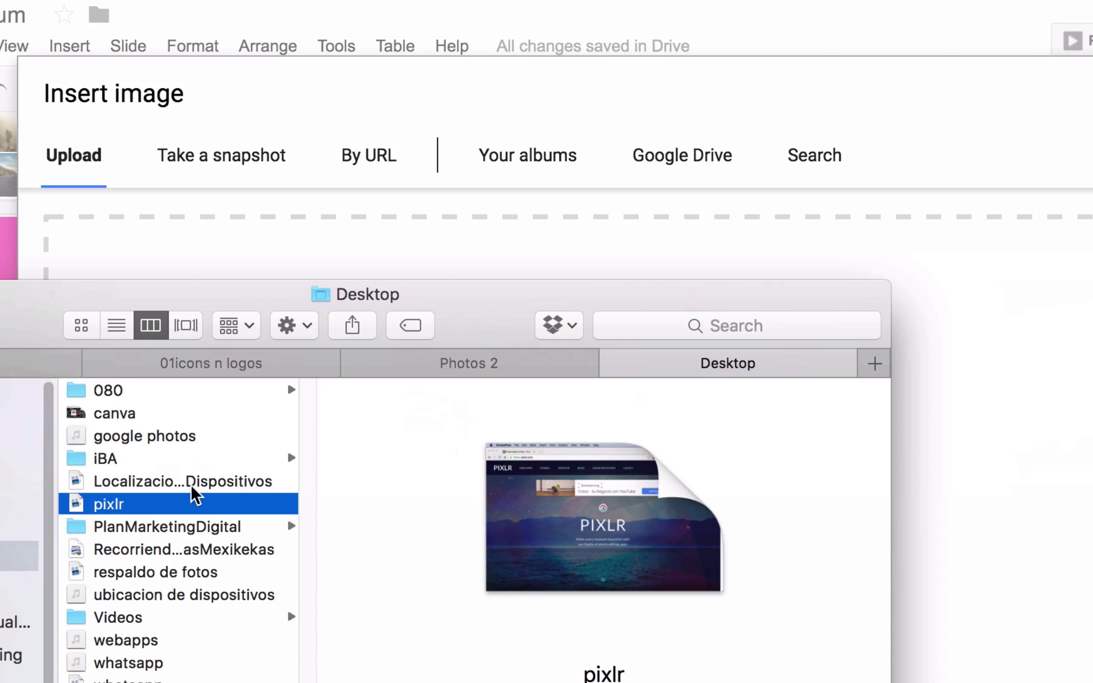
click(116, 394)
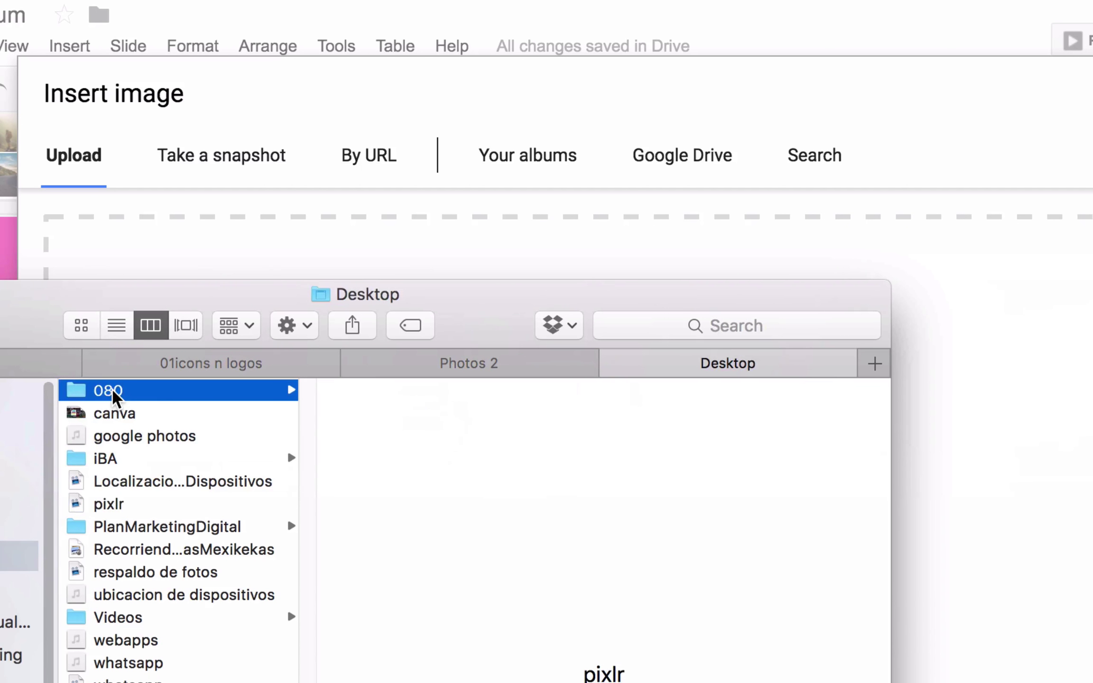
click(432, 415)
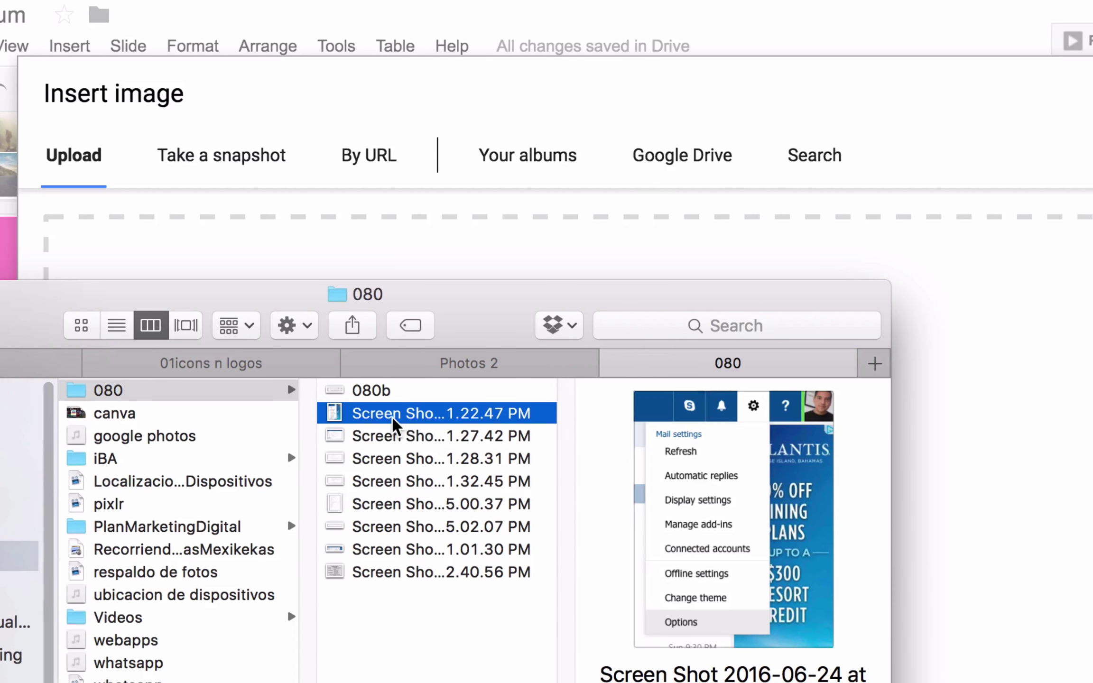
drag(398, 420, 1000, 420)
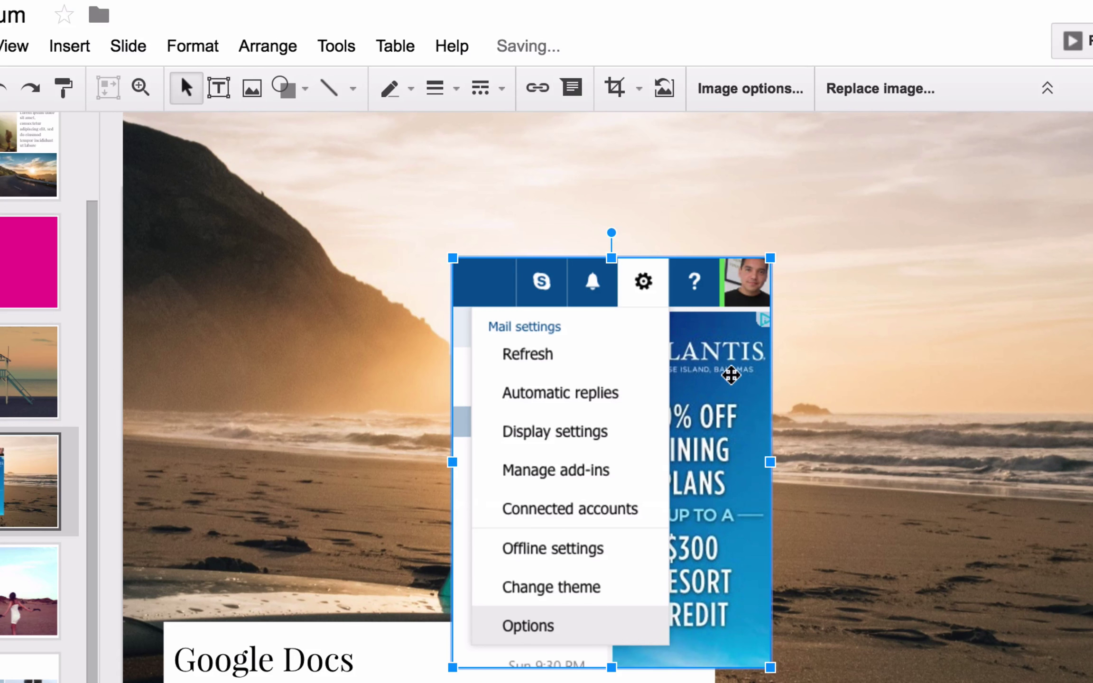
drag(721, 374, 417, 261)
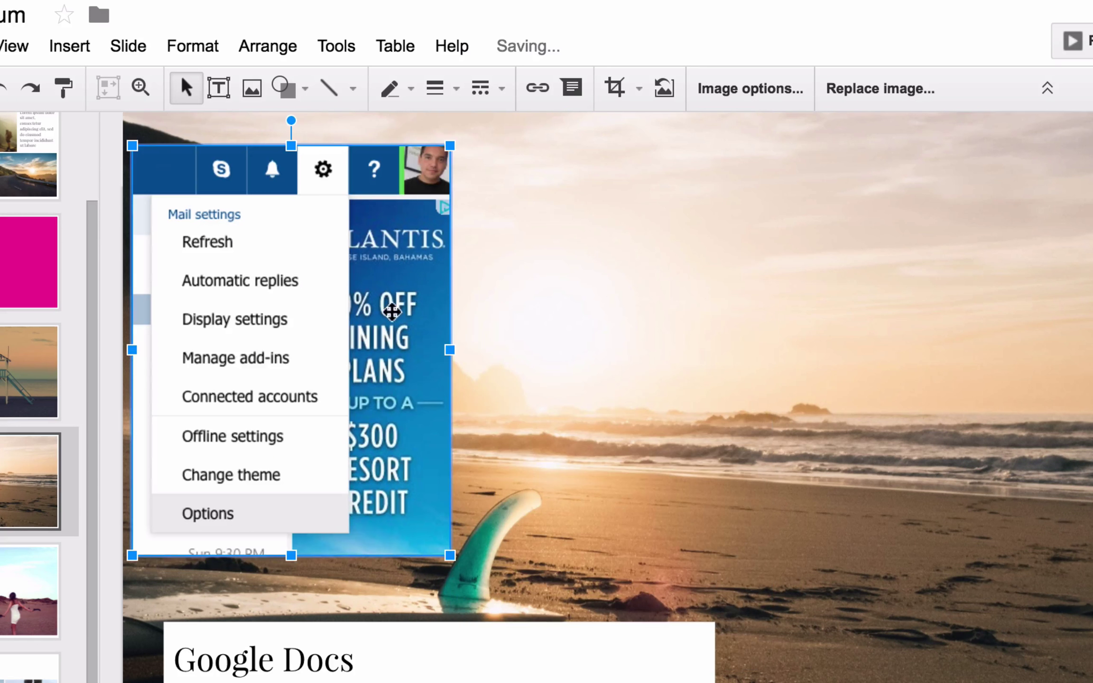
Return to slide 5 and nudge the mail-settings screenshot slightly to the right
scroll(378, 350, up, 1)
key(Page_Up)
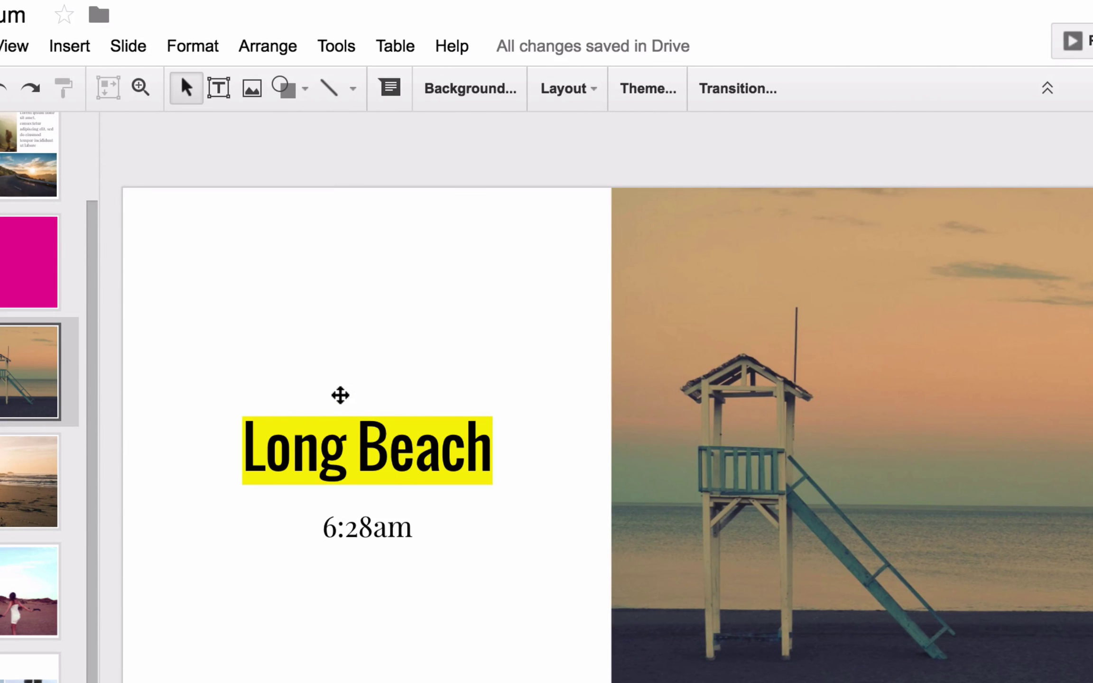
click(2, 488)
click(389, 374)
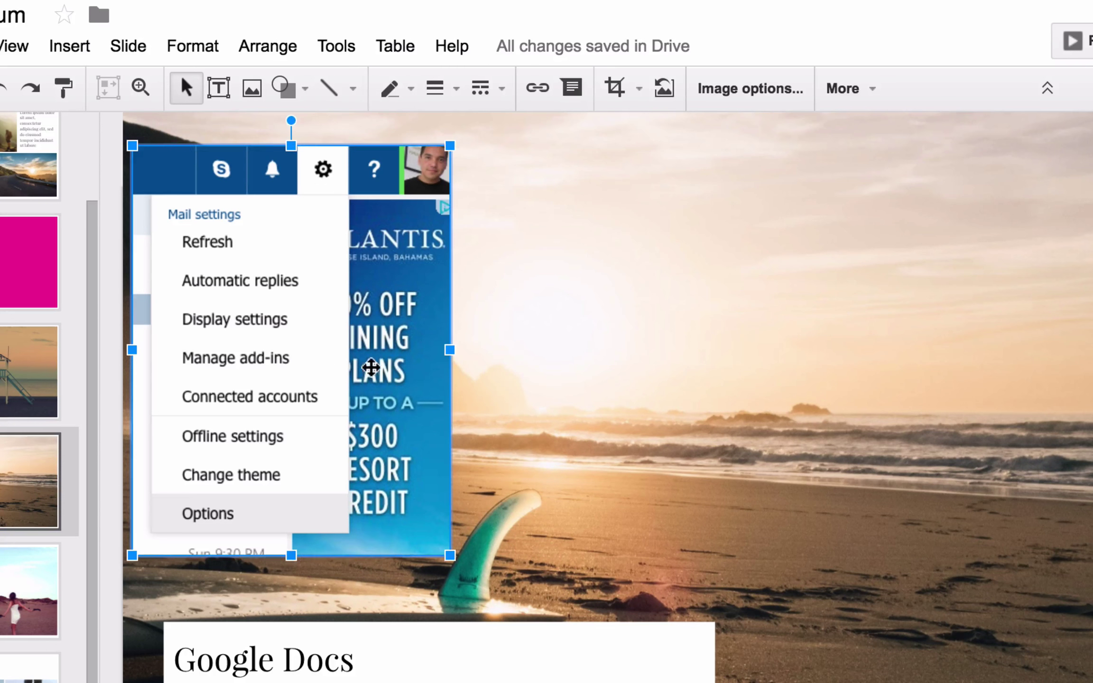
drag(388, 364, 384, 369)
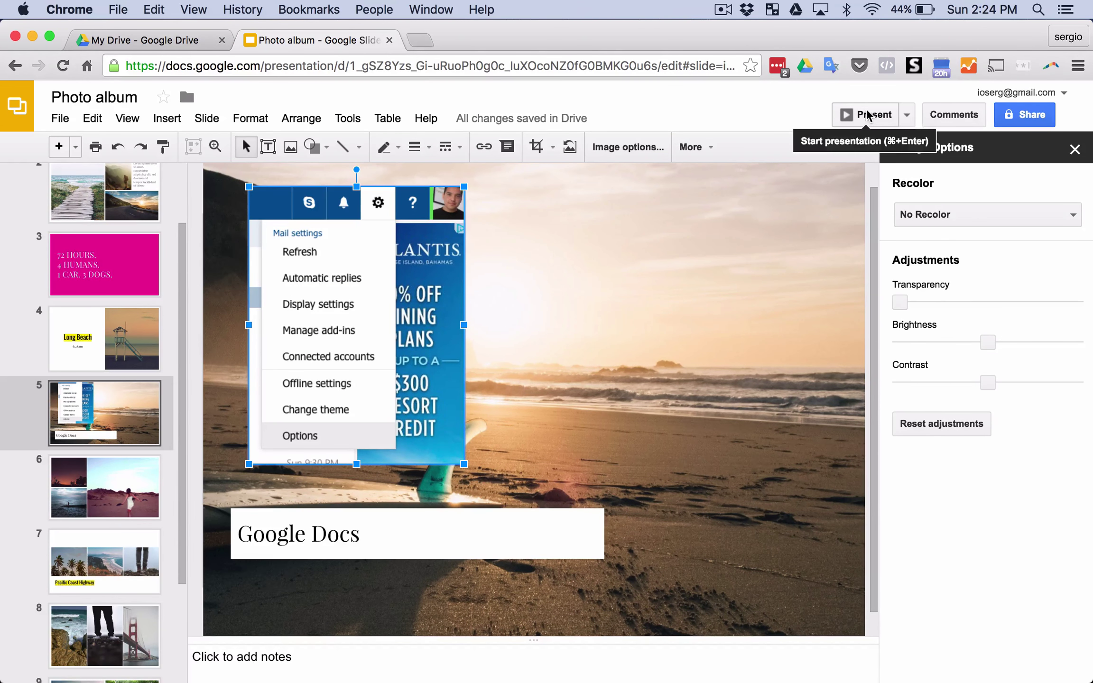
Present the photo album through to the final slide, then exit back to the editor
click(866, 115)
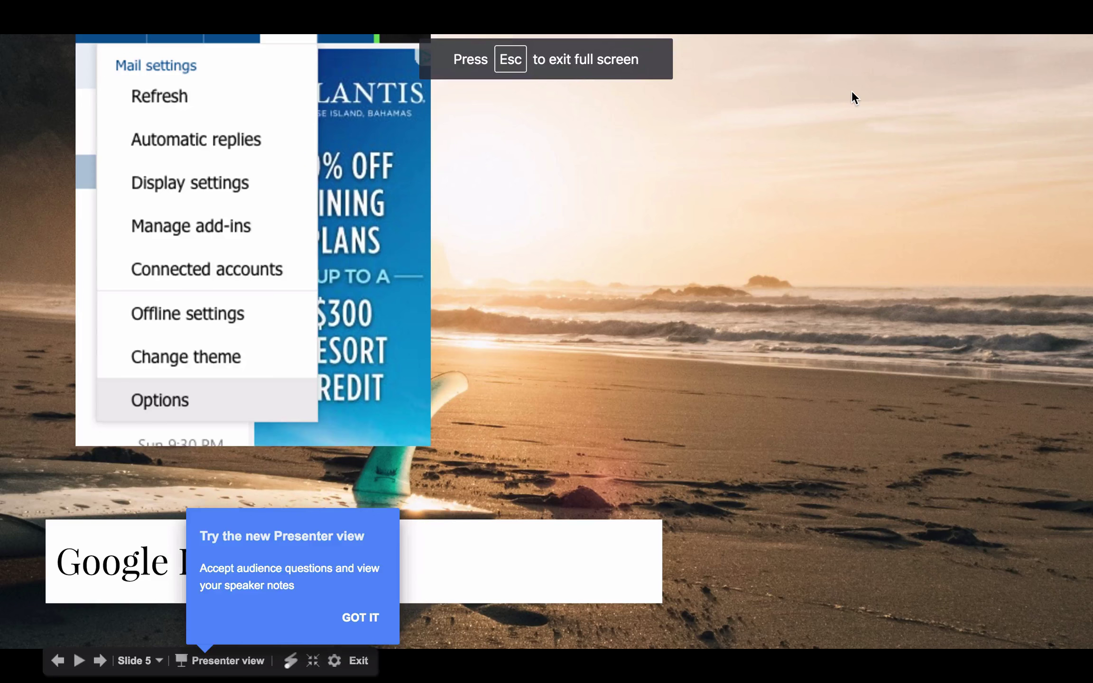
click(837, 245)
click(837, 248)
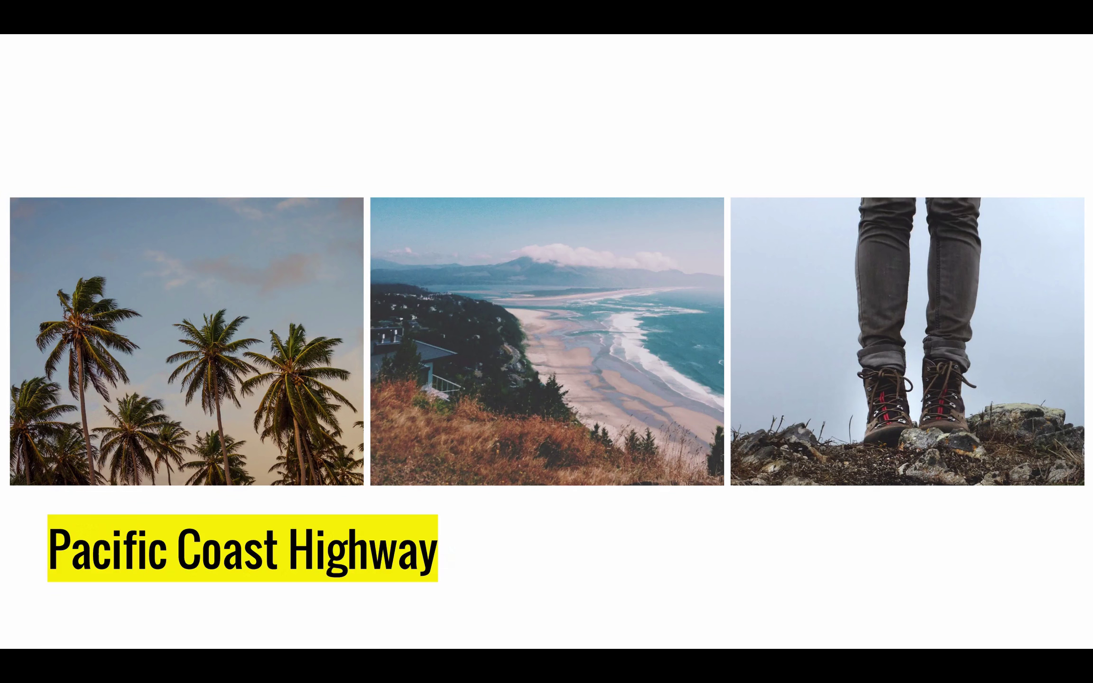
key(Right)
key(Right)
key(Right)
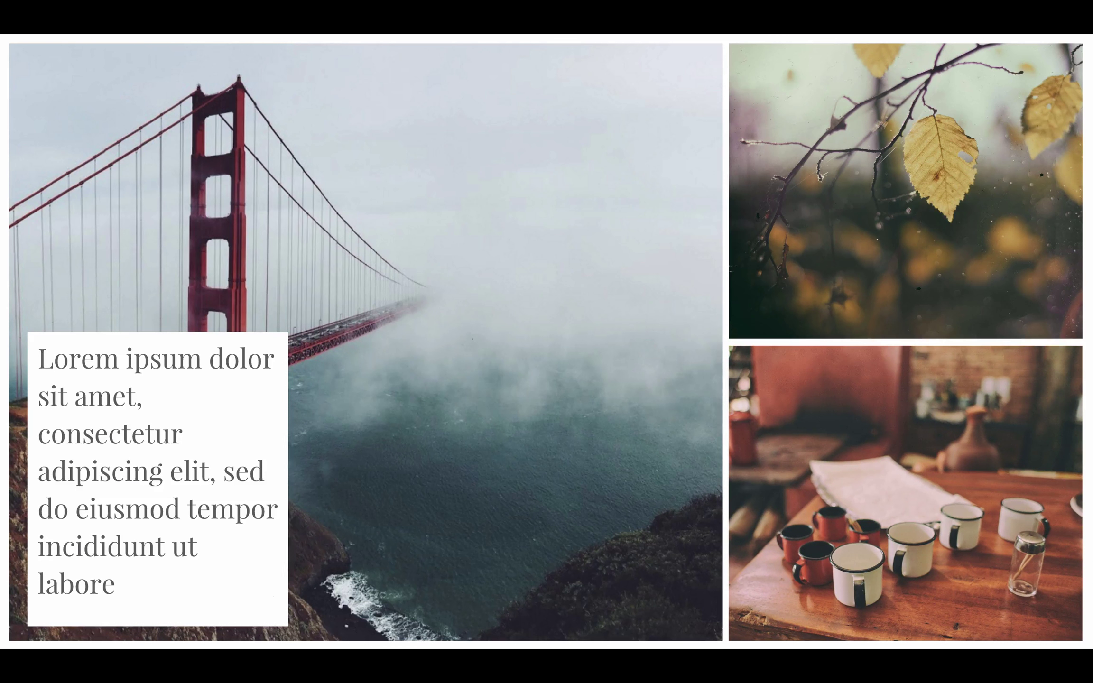
key(Escape)
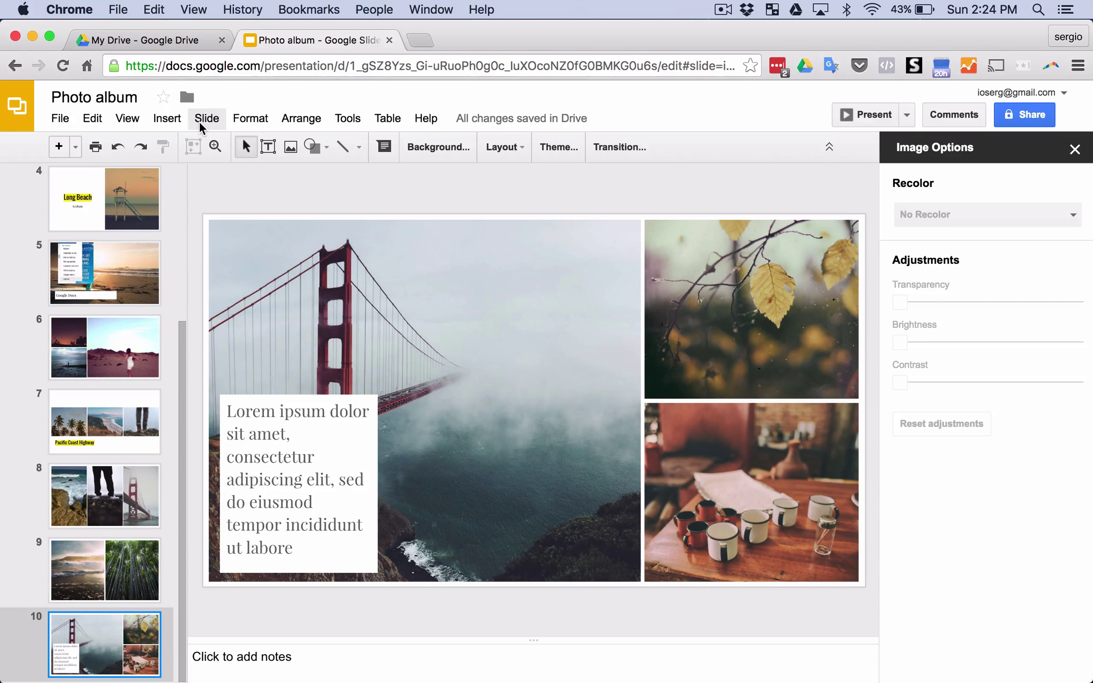
On My Drive, browse the NEW menu's creation options (Forms, Drawings, My Maps) without creating anything
click(178, 45)
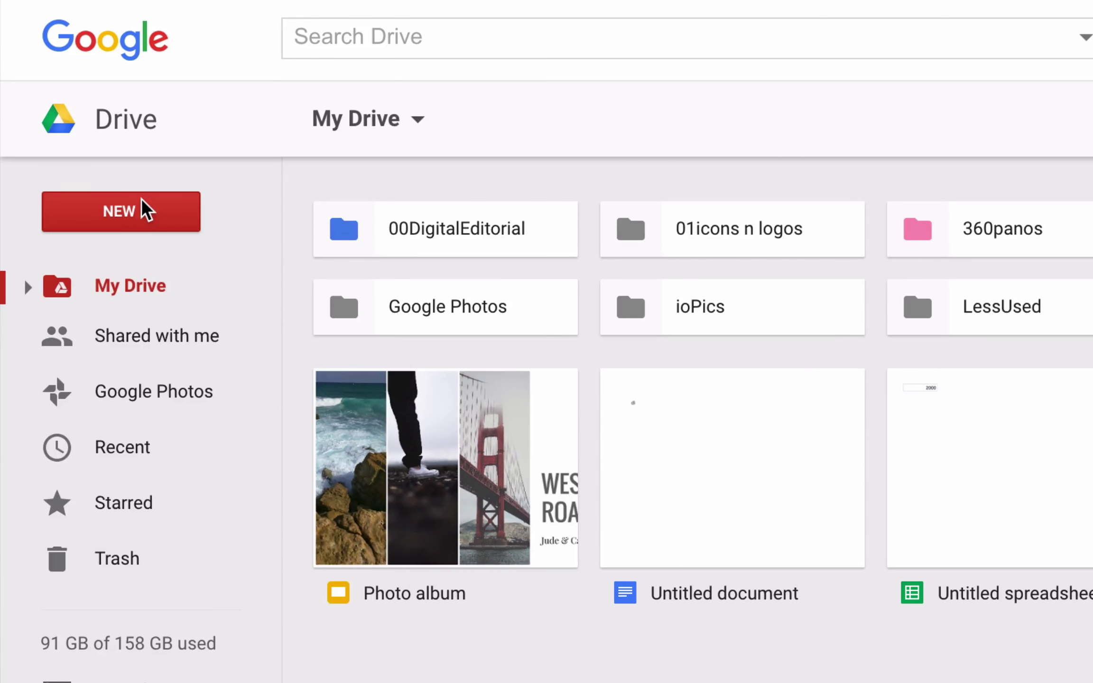
click(143, 214)
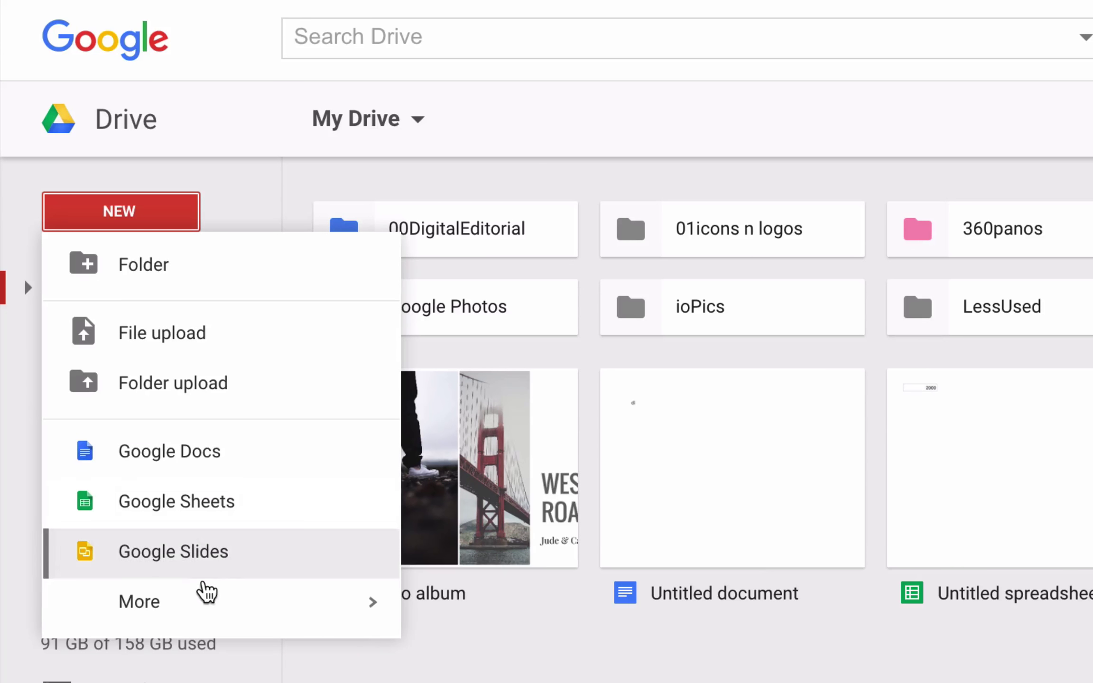
mouse_move(139, 432)
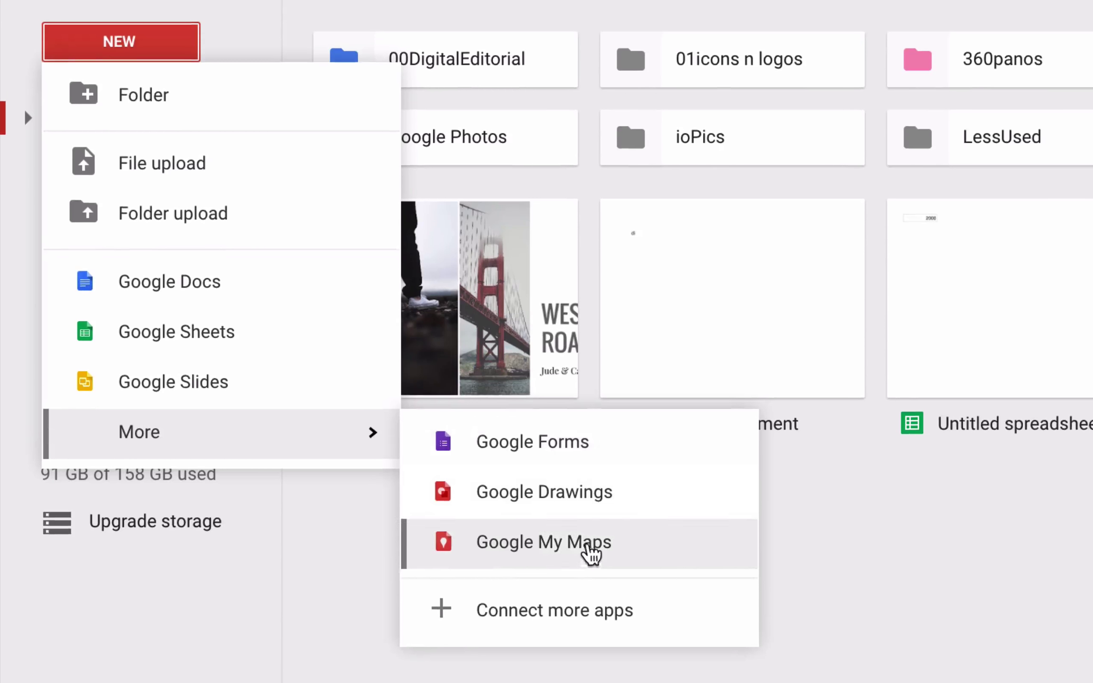
click(580, 624)
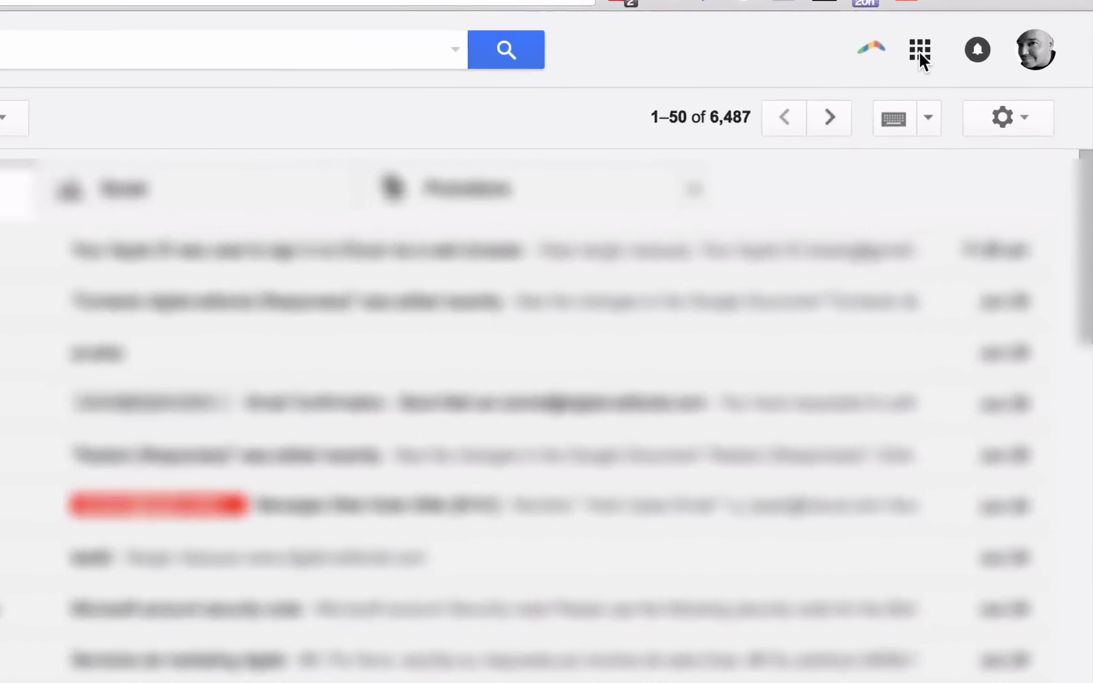
From Gmail's apps launcher, go to 'Even more from Google' to open the About Google Products page
click(977, 106)
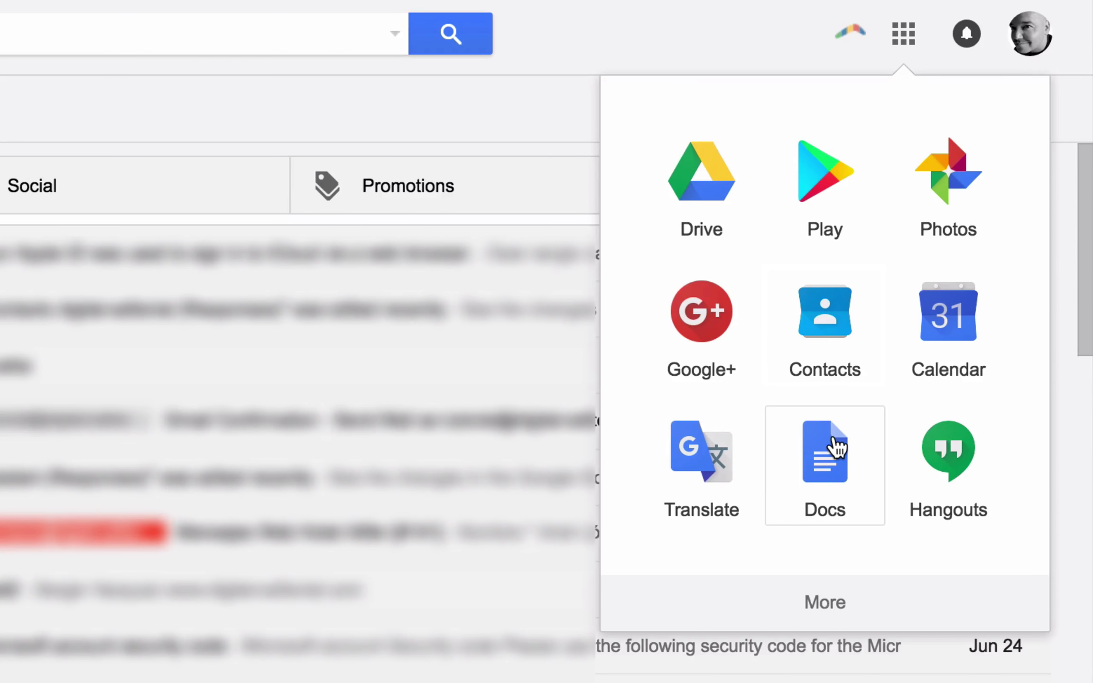
click(823, 600)
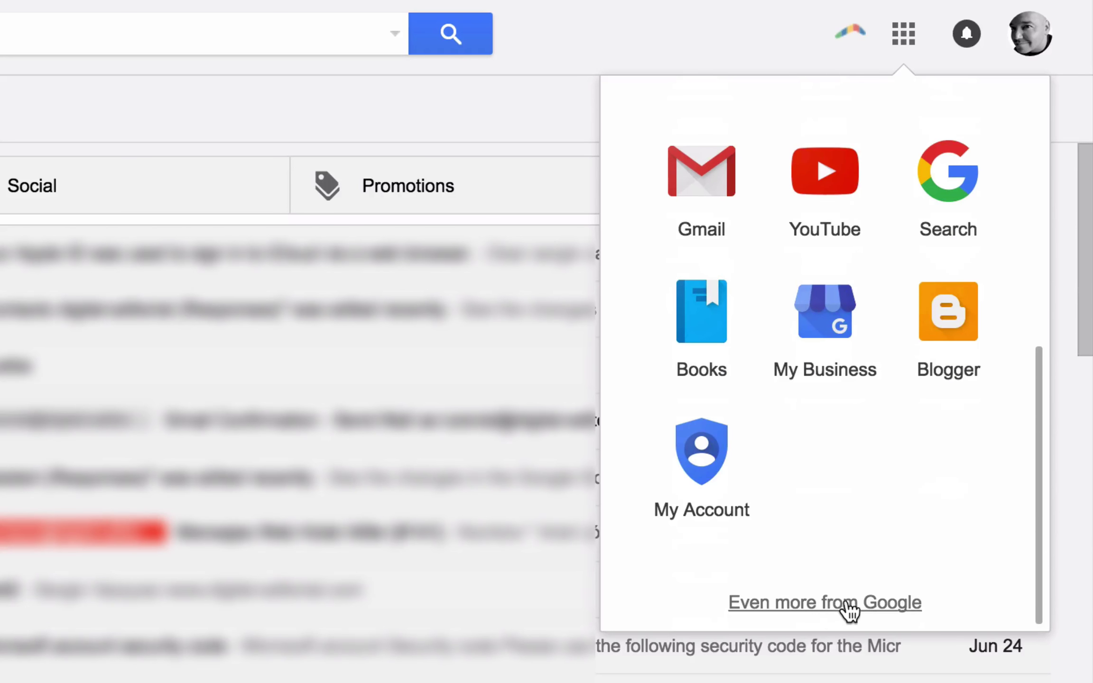
click(846, 602)
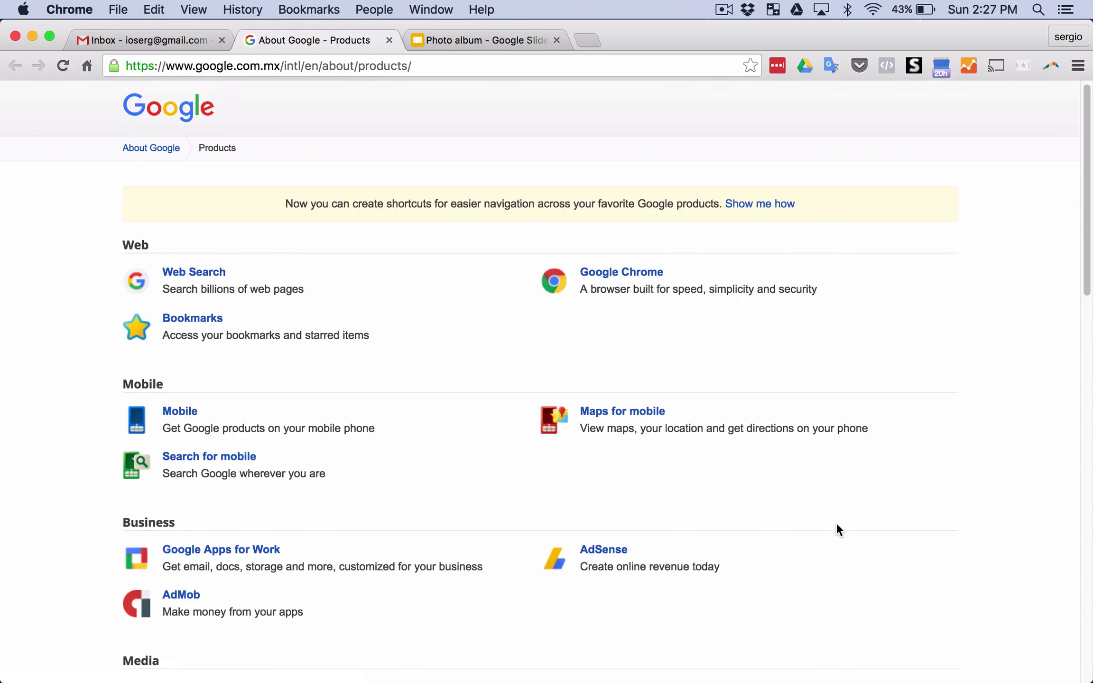
Scroll down to the Home & Office apps: Gmail, Docs, Sheets, Slides, Drive and Calendar
scroll(837, 527, down, 15)
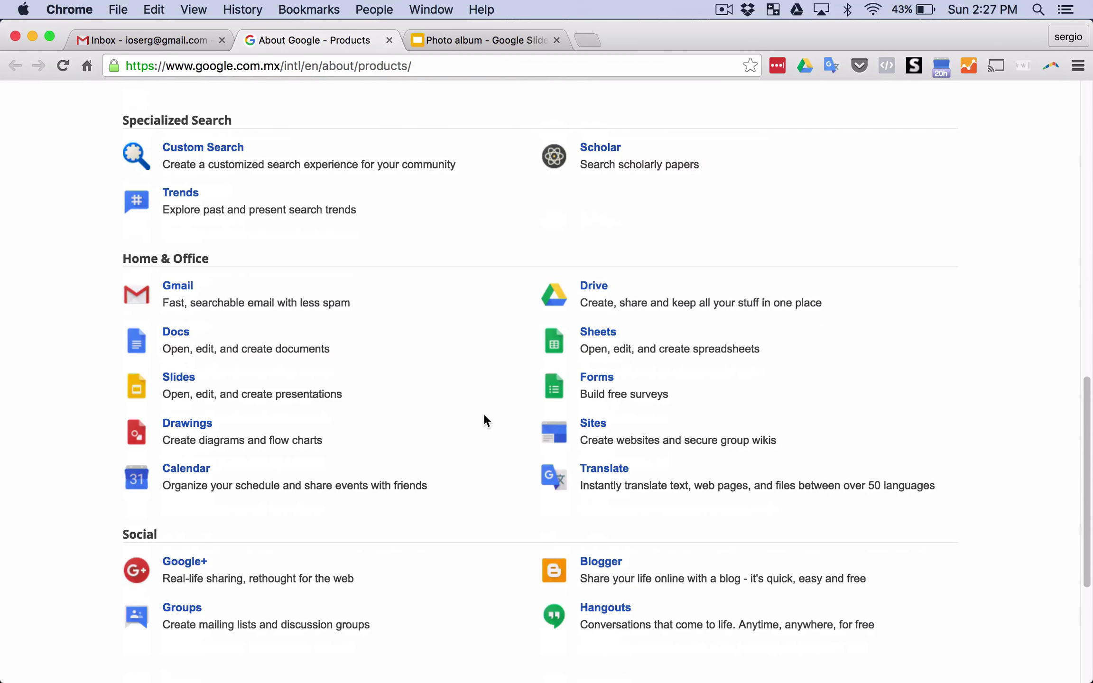
scroll(483, 415, down, 3)
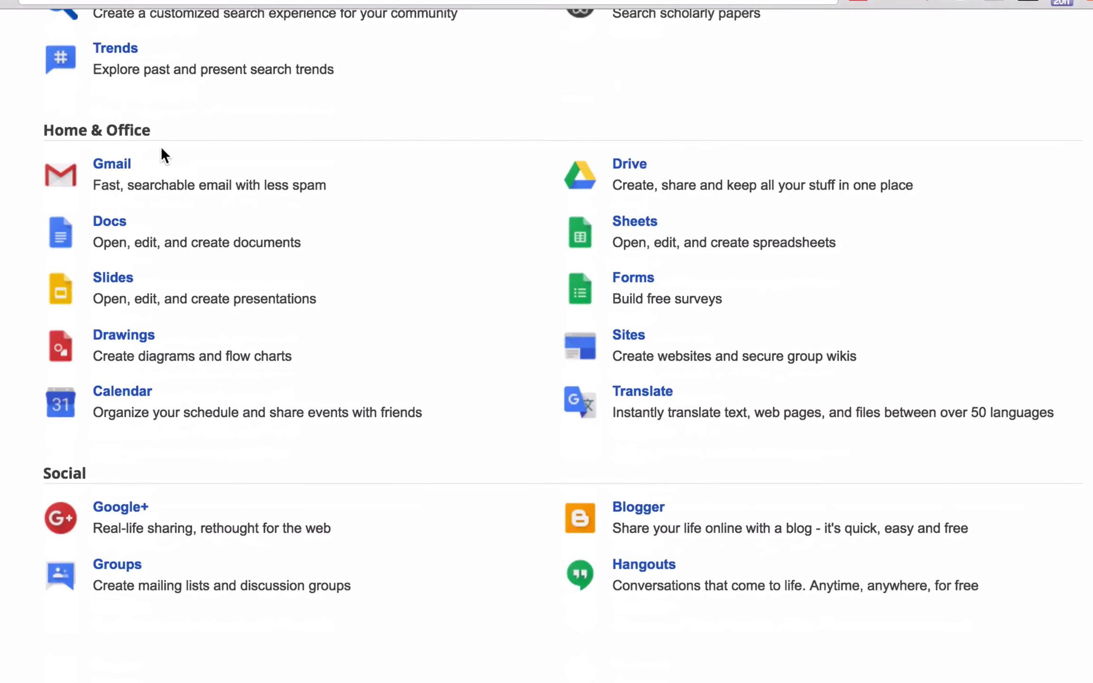